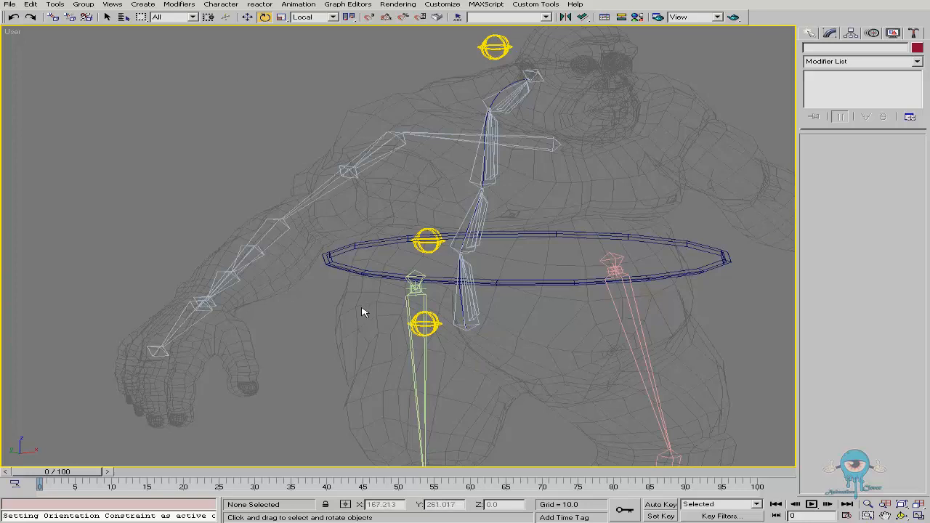
- Draw a sphere control in the front view above the character's forearm
key("alt+z")
key("f")
left_click_drag(363, 311, 250, 176)
middle_click_drag(291, 184, 274, 240)
left_click_drag(286, 218, 285, 210)
right_click(247, 252)
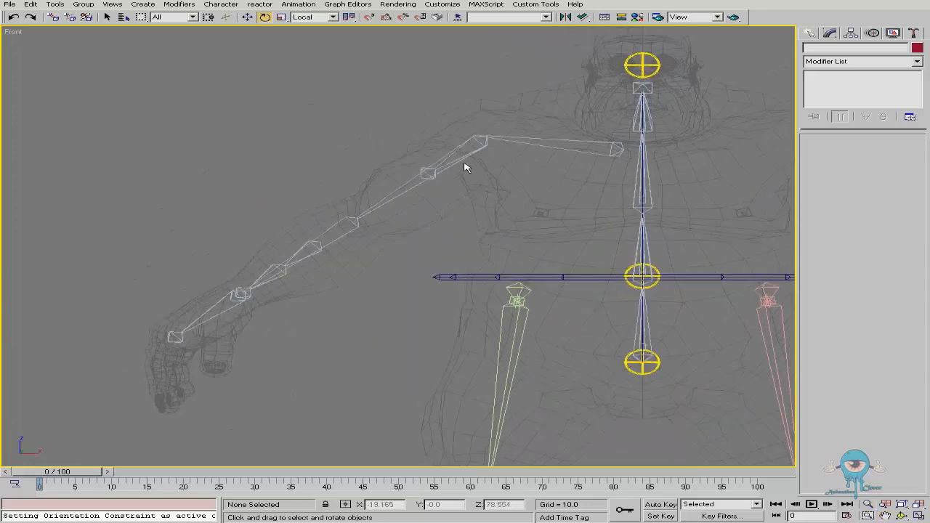
right_click(301, 311)
left_click(270, 206)
left_click_drag(225, 227, 224, 261)
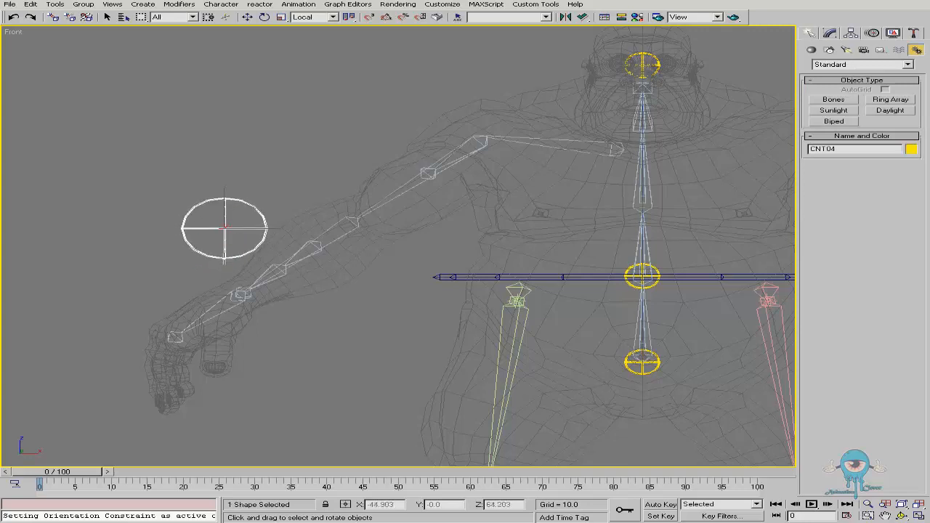
- Align the sphere control to the wrist bone (Bone09), pivot to pivot, matching position and orientation on X, Y and Z
right_click(314, 282)
left_click(373, 295)
key("ctrl+r")
mouse_move(375, 249)
left_mouse_down()
mouse_move(372, 270)
mouse_move(401, 251)
mouse_move(344, 267)
mouse_move(409, 266)
mouse_move(357, 257)
mouse_move(374, 265)
mouse_move(368, 260)
left_mouse_up()
right_click(376, 264)
scroll(221, 207, "up", 3)
key("ctrl+r")
right_click(368, 260)
scroll(278, 293, "up", 2)
right_click(369, 306)
left_click(393, 290)
left_click(291, 315)
left_click(375, 202)
left_click(423, 202)
left_click(469, 202)
left_click(402, 299)
left_click(435, 299)
left_click(480, 299)
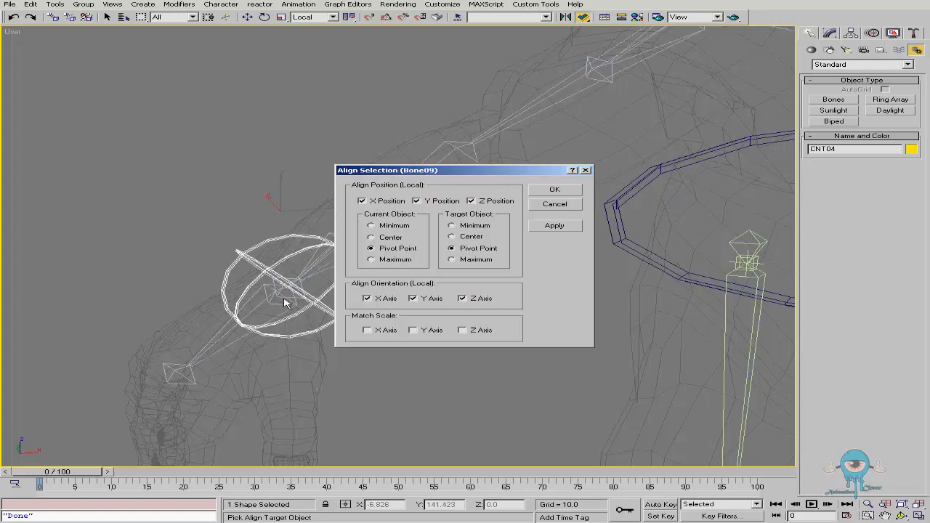
left_click(555, 190)
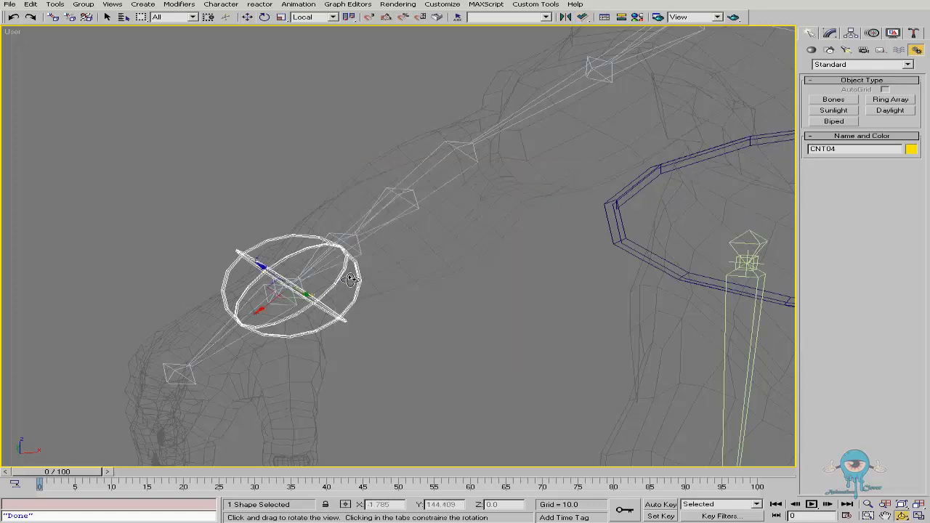
- Try moving and rotating the wrist sphere control in its local coordinate system
scroll(354, 269, "up", 3)
right_click(367, 312)
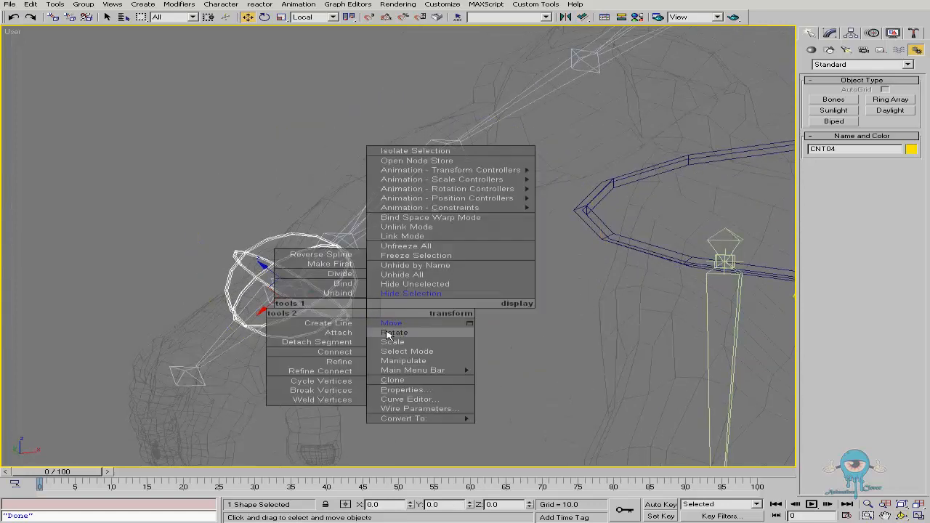
left_click(390, 327)
left_click_drag(269, 293, 318, 222)
right_click(318, 222)
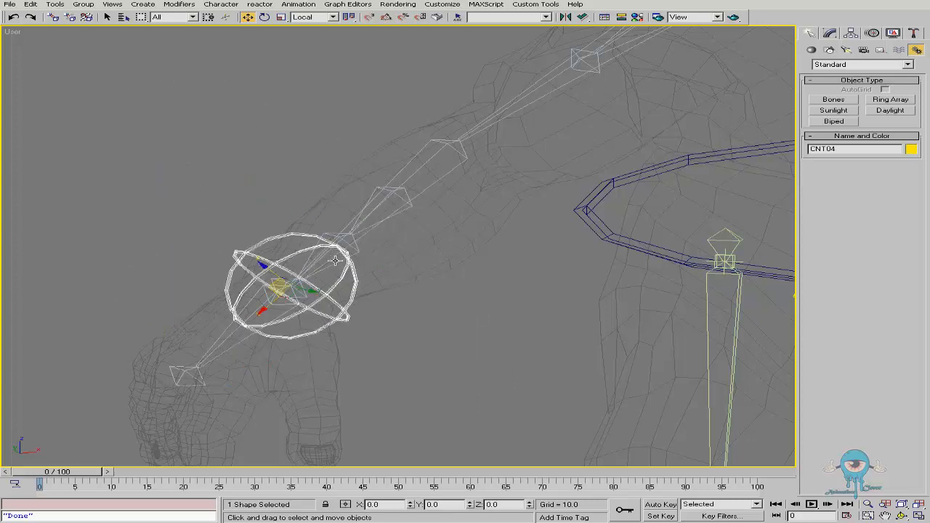
right_click(328, 309)
left_click(341, 335)
left_click_drag(271, 245, 295, 303)
right_click(295, 303)
- Try rotating the clavicle bone in the left view to test how the arm chain pivots
middle_click_drag(392, 295, 313, 312)
scroll(313, 311, "down", 2)
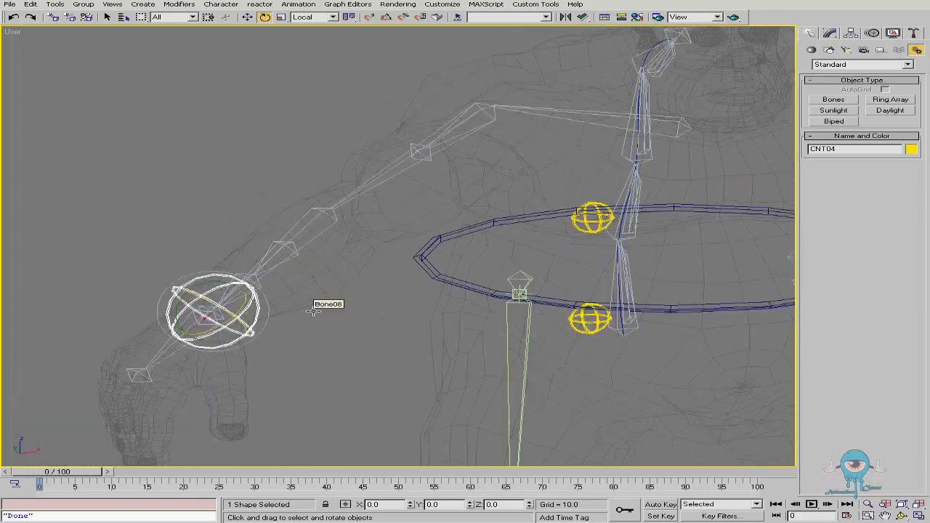
key("l")
middle_click_drag(417, 171, 356, 262)
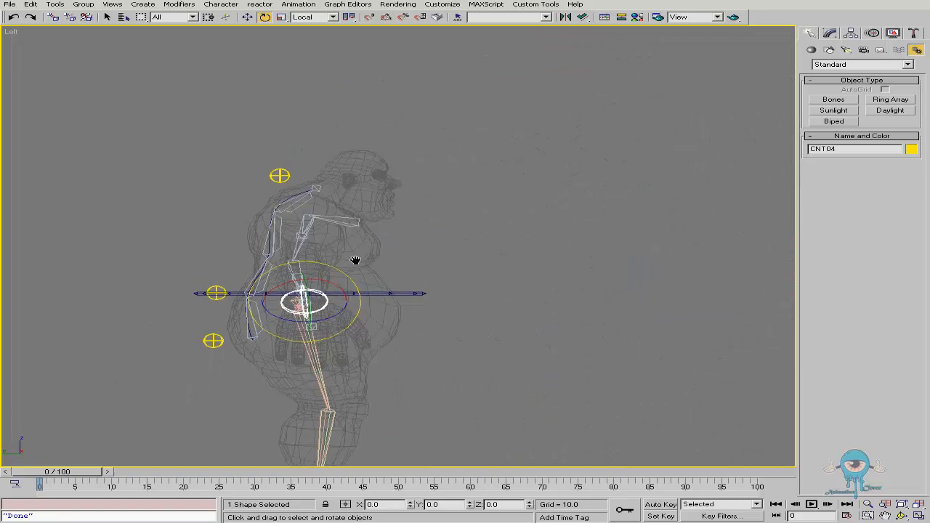
key("alt+z")
left_click_drag(362, 204, 356, 172)
right_click(349, 241)
left_click(350, 242)
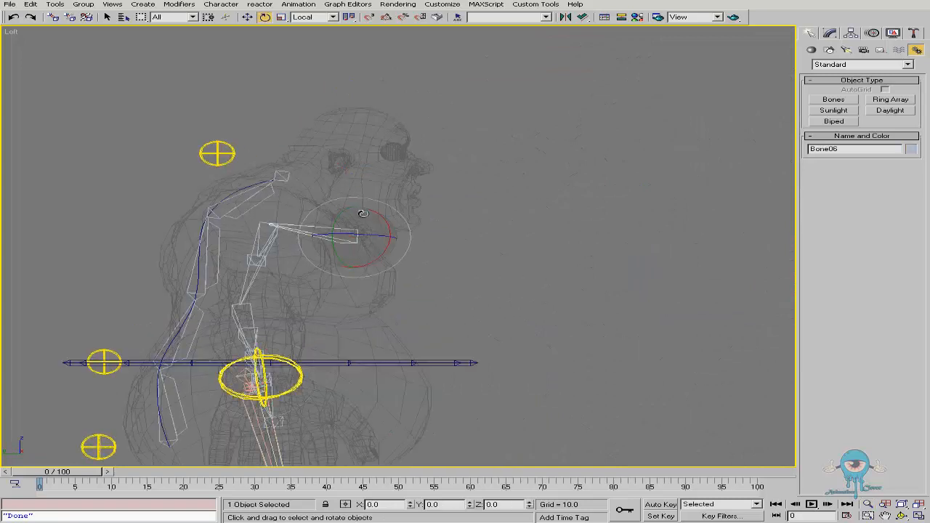
left_click_drag(374, 222, 429, 264)
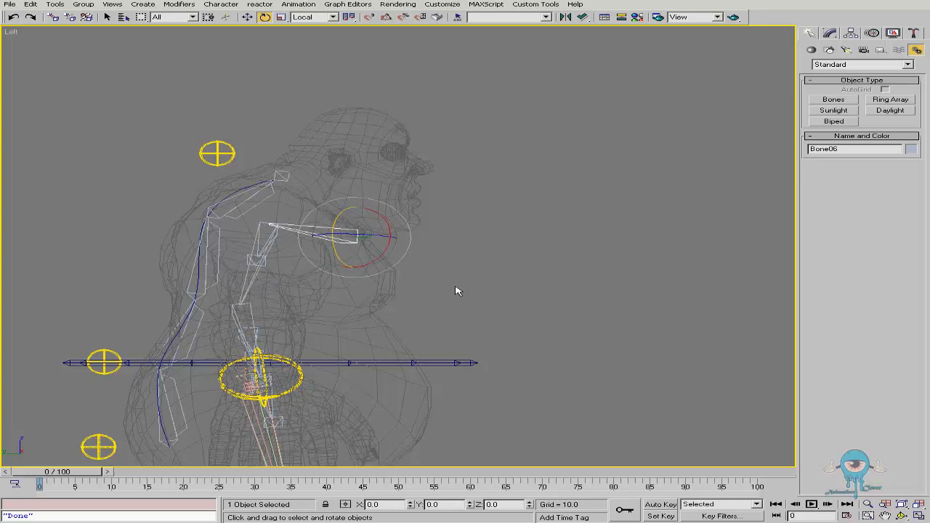
- Draw a pin control in the left view extending forward from the base of the clavicle bone
right_click(456, 291)
left_click(400, 193)
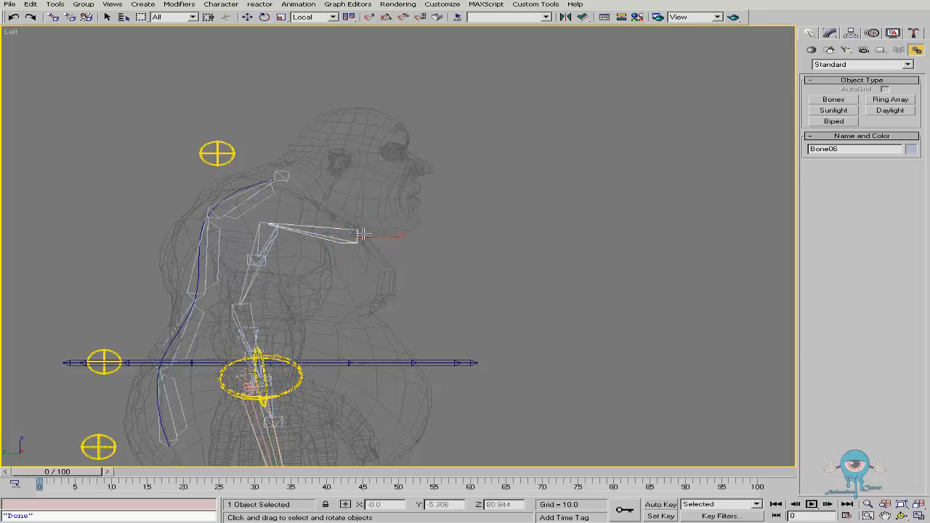
left_click(435, 230)
right_click(468, 241)
left_click(484, 255)
- Align the pin control's position to the base of the clavicle bone
middle_click_drag(428, 248, 396, 231, "alt")
right_click(420, 259)
left_click(448, 242)
left_click(484, 243)
left_click(471, 201)
left_click(548, 193)
- Affect only the pin control's pivot and align its orientation to the clavicle bone on the X, Y and Z axes
middle_click_drag(494, 243, 452, 234, "alt")
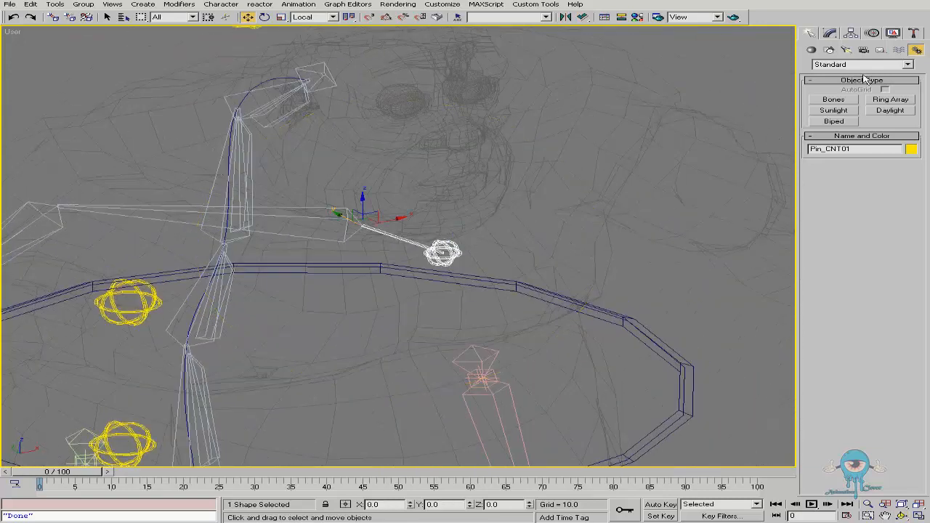
left_click(852, 34)
left_click(863, 100)
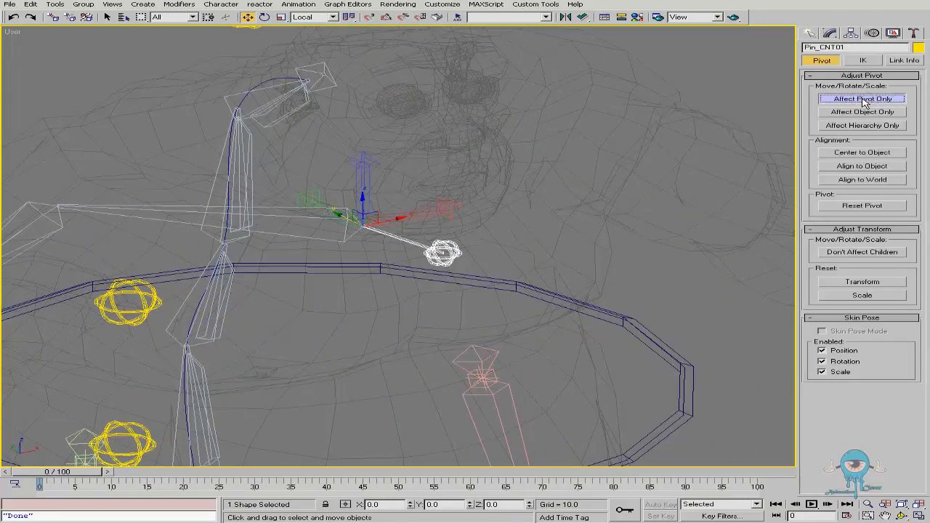
right_click(504, 256)
left_click(530, 248)
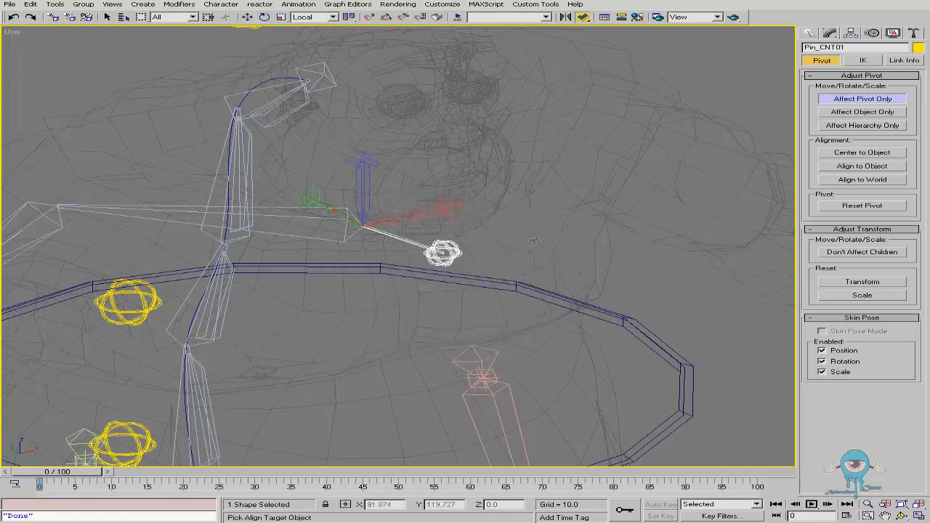
left_click(344, 240)
left_click(387, 300)
left_click(419, 300)
left_click(473, 299)
left_click(558, 220)
left_click(560, 190)
key("ctrl+r")
left_click_drag(431, 269, 474, 247)
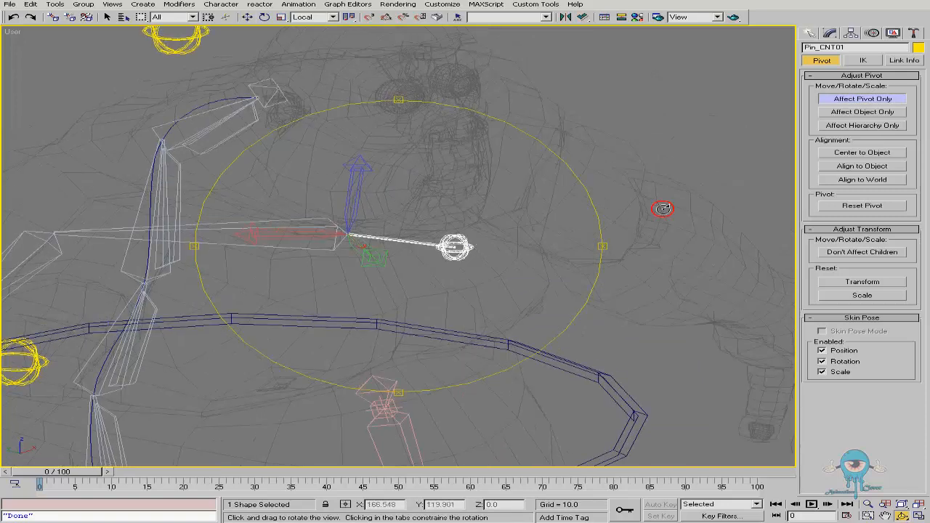
left_click(838, 99)
- Try rotating the pin control about its realigned local pivot at the clavicle base
key("alt+z")
left_click_drag(477, 202, 470, 228)
key("w")
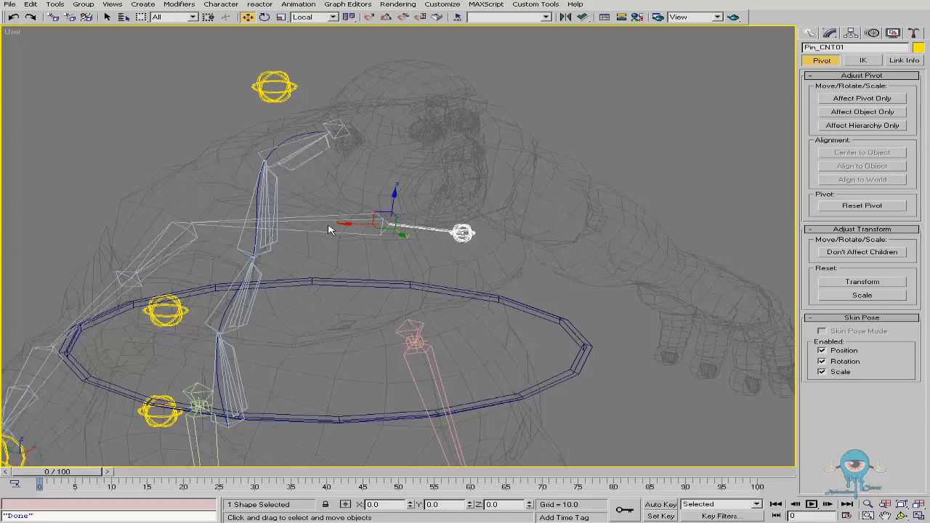
middle_click_drag(344, 232, 374, 216, "alt")
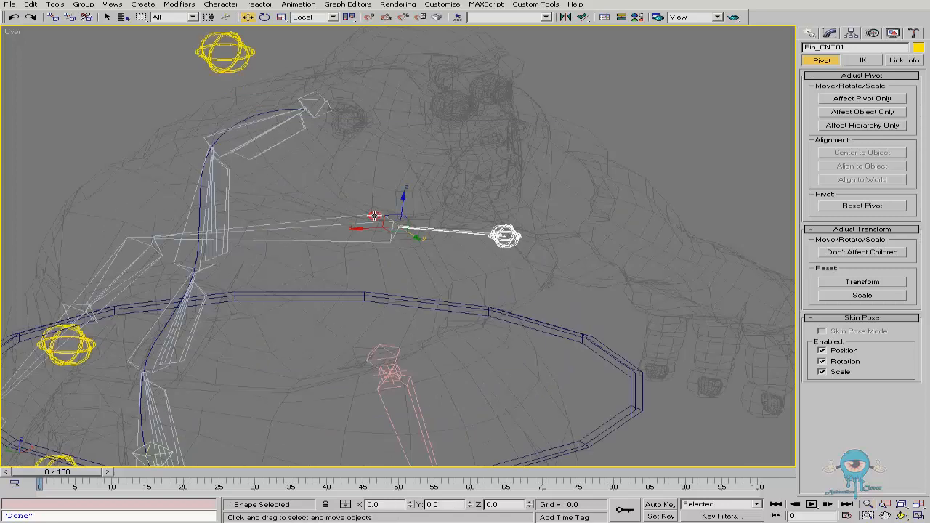
right_click(422, 252)
left_click(445, 277)
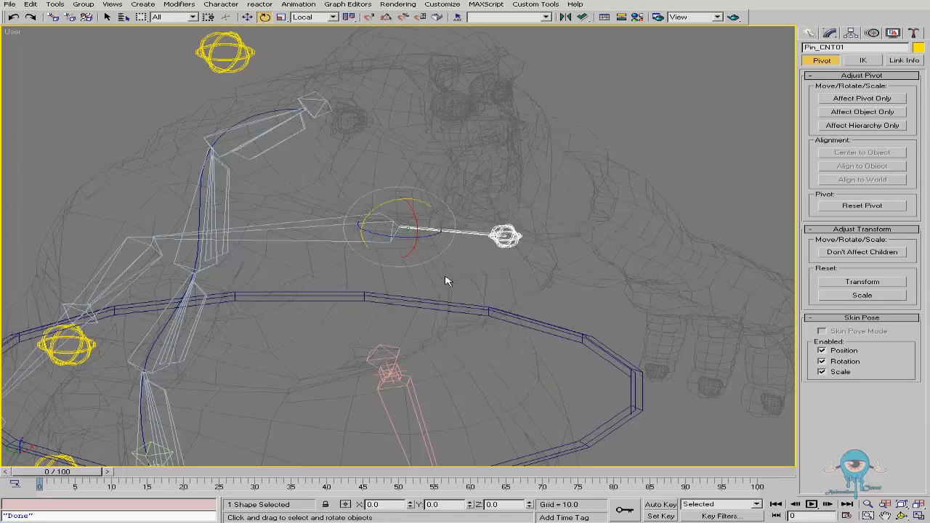
left_click_drag(398, 201, 434, 238)
right_click(405, 234)
right_click(434, 238)
middle_click_drag(433, 239, 505, 222, "ctrl+alt")
scroll(380, 233, "up", 2)
key("e")
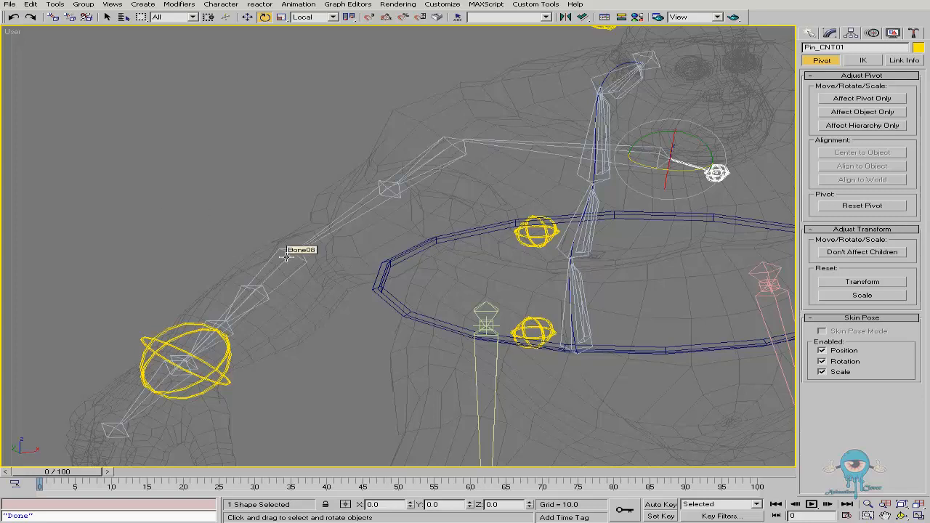
- Select the green foot control and examine its custom foot and knee attributes
scroll(424, 257, "down", 6)
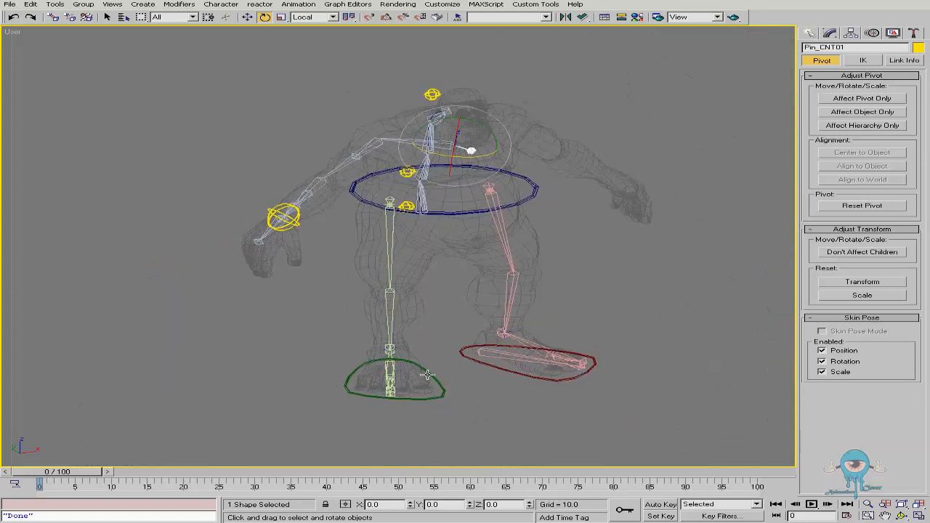
left_click(427, 375)
middle_click_drag(416, 314, 437, 327, "alt")
scroll(398, 356, "up", 4)
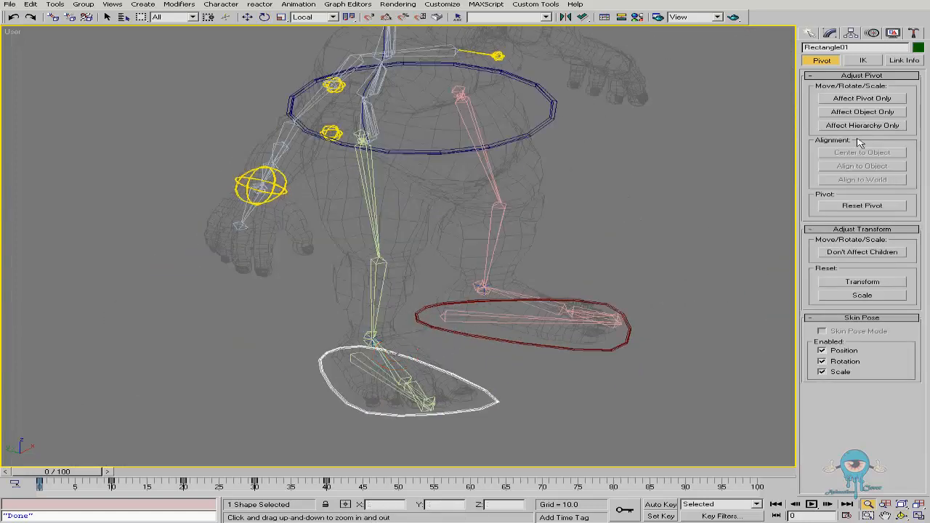
left_click(829, 33)
left_click_drag(907, 228, 921, 171)
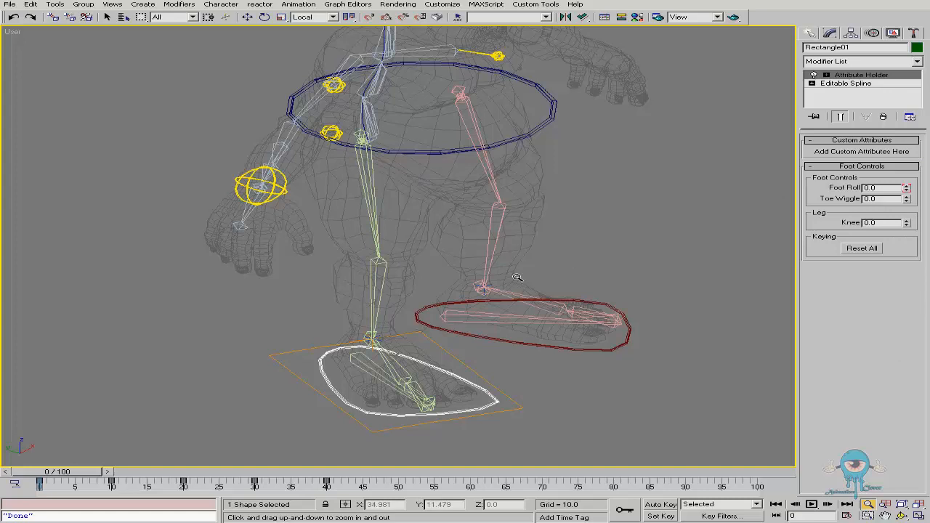
key("ctrl+r")
left_click_drag(456, 274, 441, 269)
key("ctrl+p")
left_click_drag(443, 203, 386, 260)
key("ctrl+r")
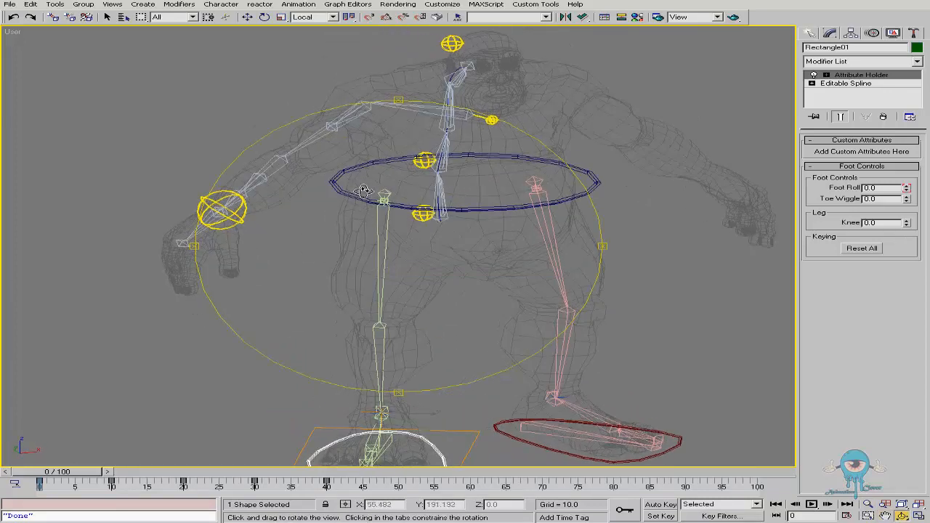
left_click_drag(362, 229, 311, 179)
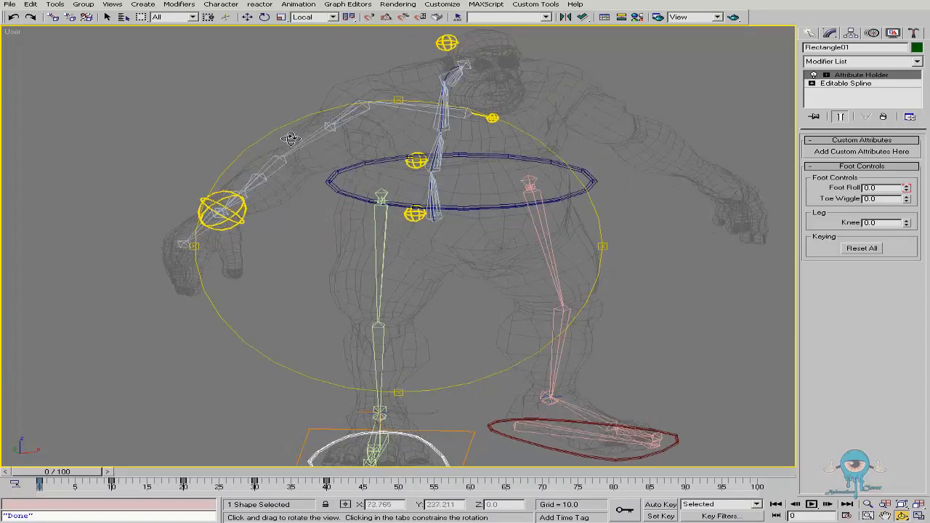
left_click_drag(396, 333, 361, 259)
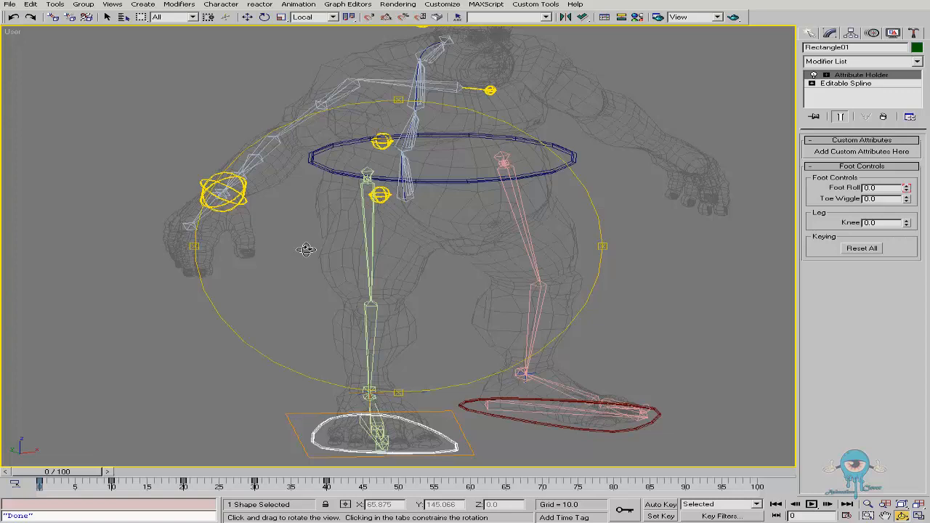
left_click_drag(349, 220, 364, 282)
- Draw a second sphere control above the forearm, smaller than the wrist control
right_click(323, 232)
scroll(323, 240, "up", 5)
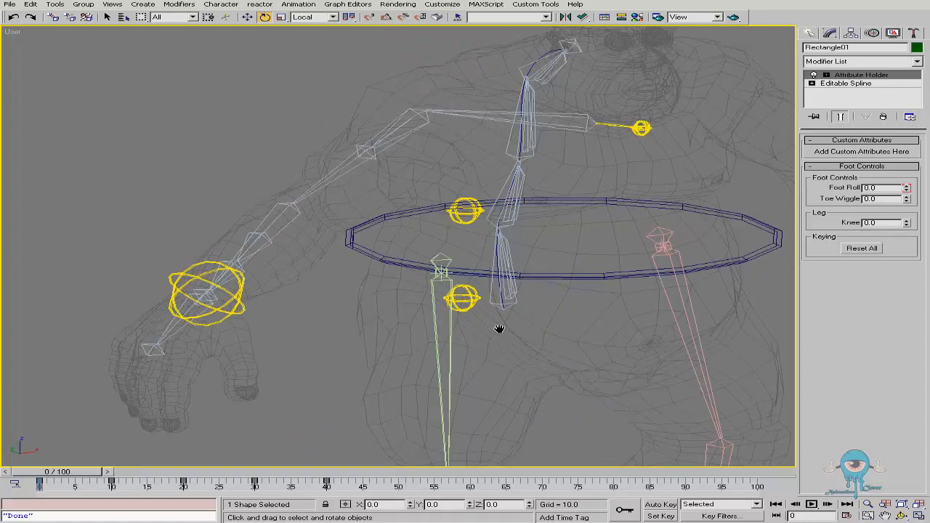
middle_click_drag(508, 341, 449, 277)
middle_click_drag(372, 267, 383, 369)
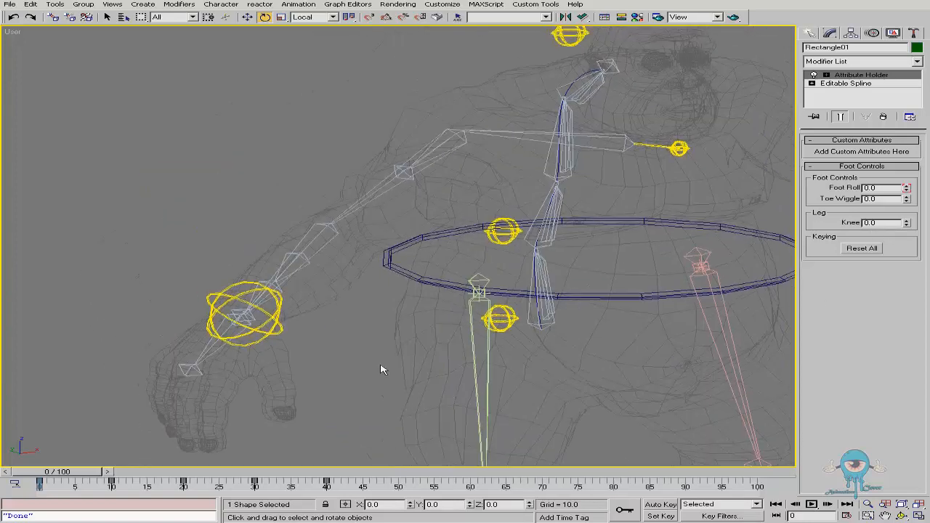
right_click(351, 296)
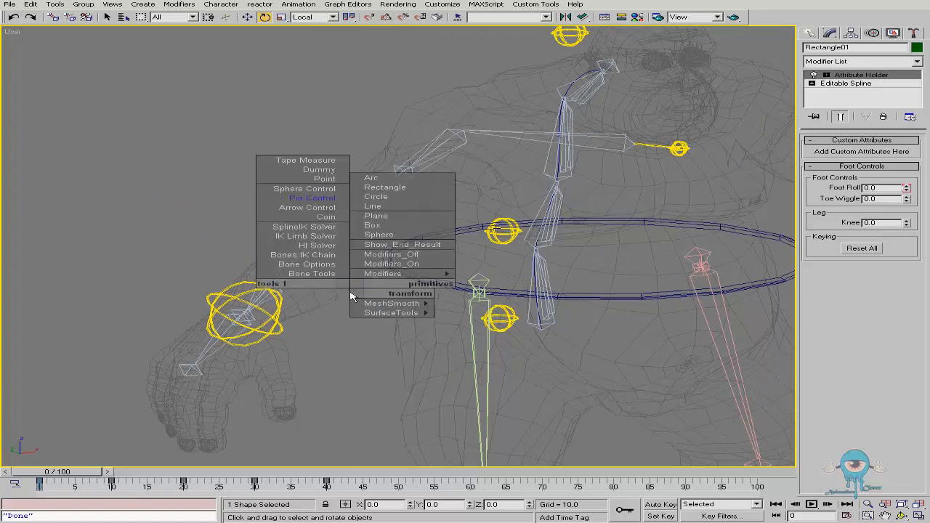
left_click(304, 188)
left_click_drag(270, 194, 269, 197)
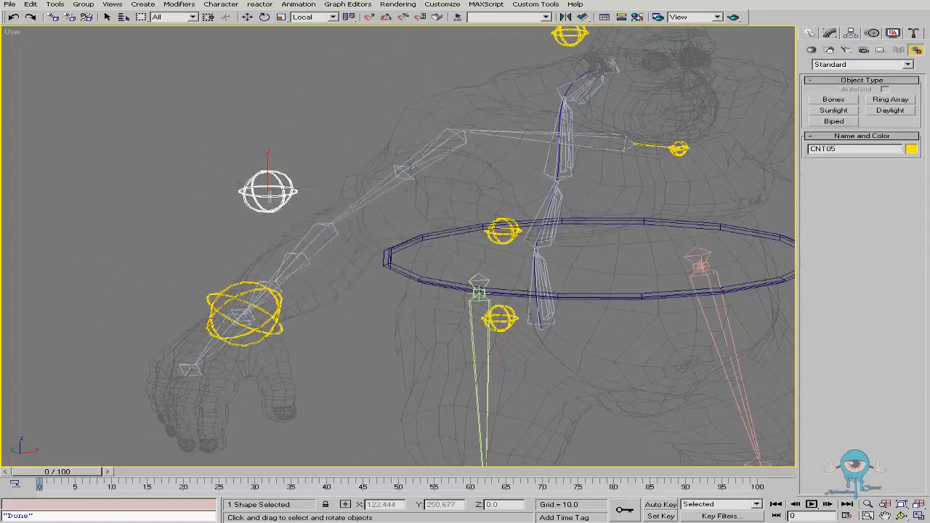
- Align the new sphere control to the forearm bone at the elbow (Bone08), matching pivot position and orientation on X, Y and Z
scroll(240, 193, "up", 2)
right_click(246, 207)
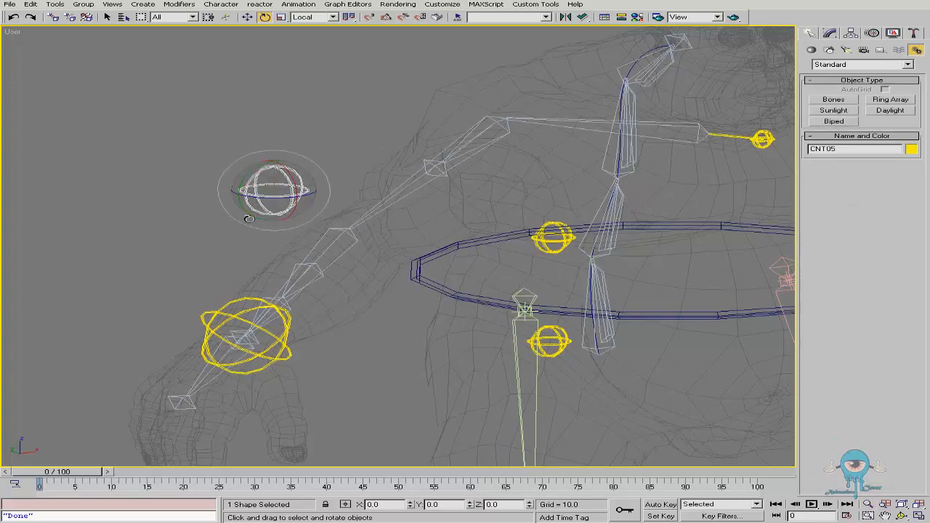
middle_click_drag(348, 244, 383, 220)
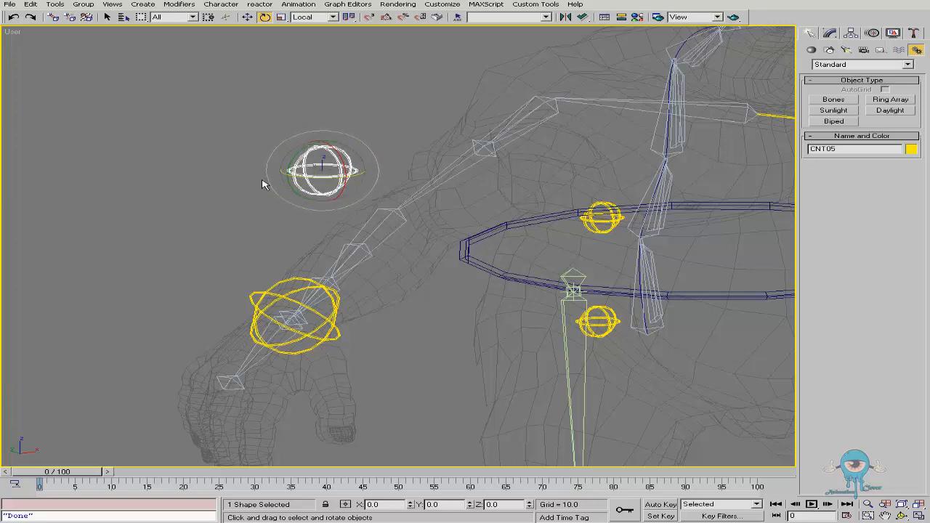
right_click(406, 240)
left_click(442, 225)
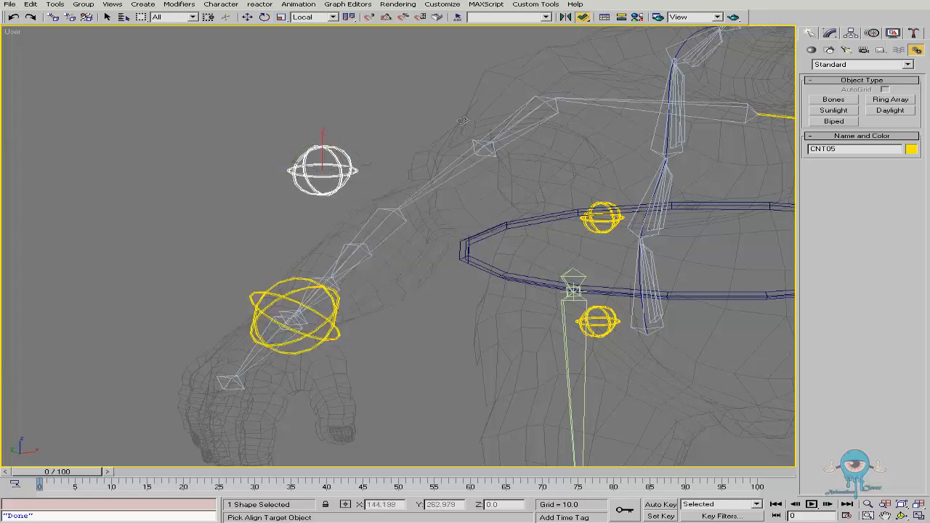
left_click(391, 209)
left_click(480, 201)
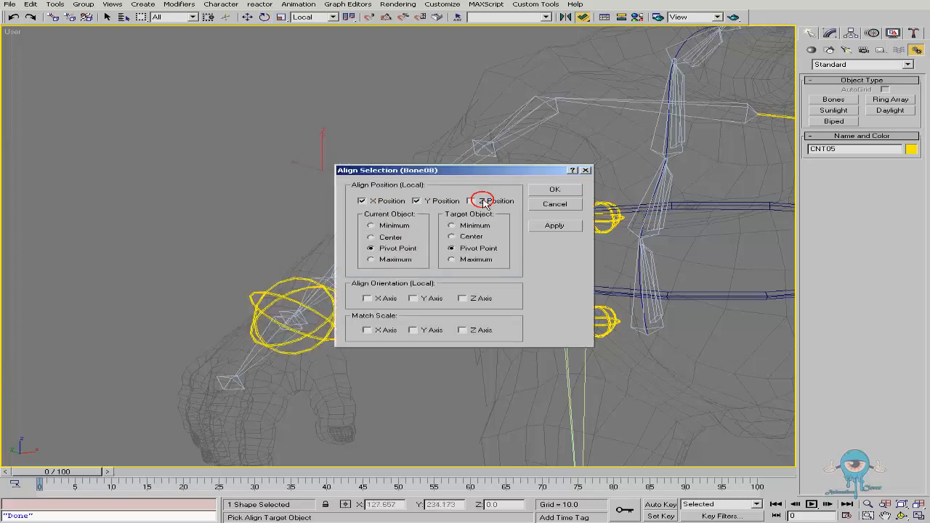
left_click(396, 298)
left_click(437, 298)
left_click(474, 298)
left_click(555, 189)
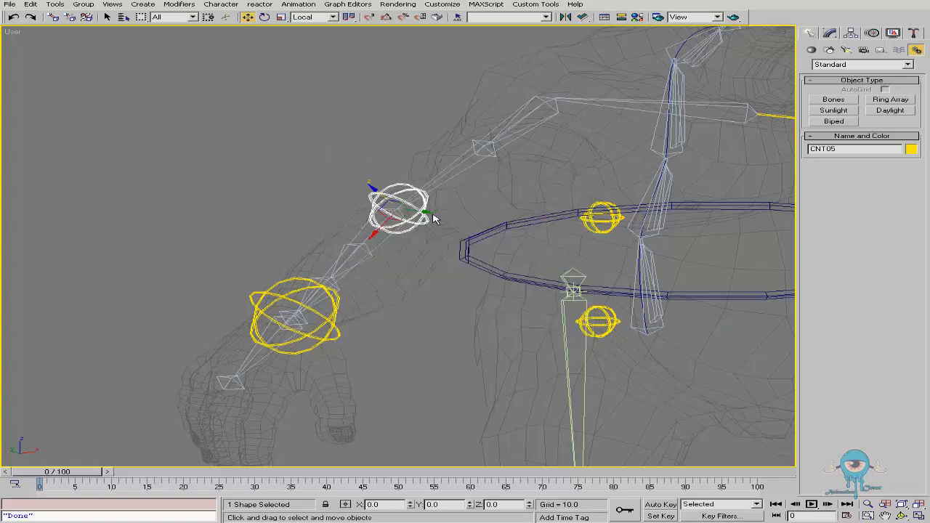
- Move the elbow sphere control about -17.4 units along its local Y axis, away from the arm
middle_click_drag(445, 267, 486, 263, "alt")
left_click_drag(463, 248, 442, 253)
key("w")
left_click_drag(424, 217, 271, 206)
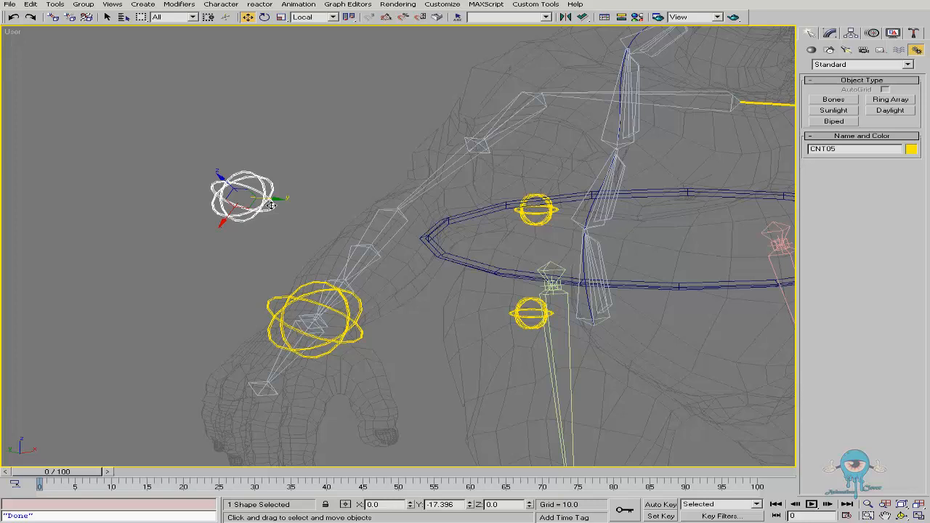
- Move the elbow sphere control CNT05 out from the elbow along its local Y axis so it sits clear of the arm
left_click_drag(271, 206, 400, 228)
right_click(401, 229)
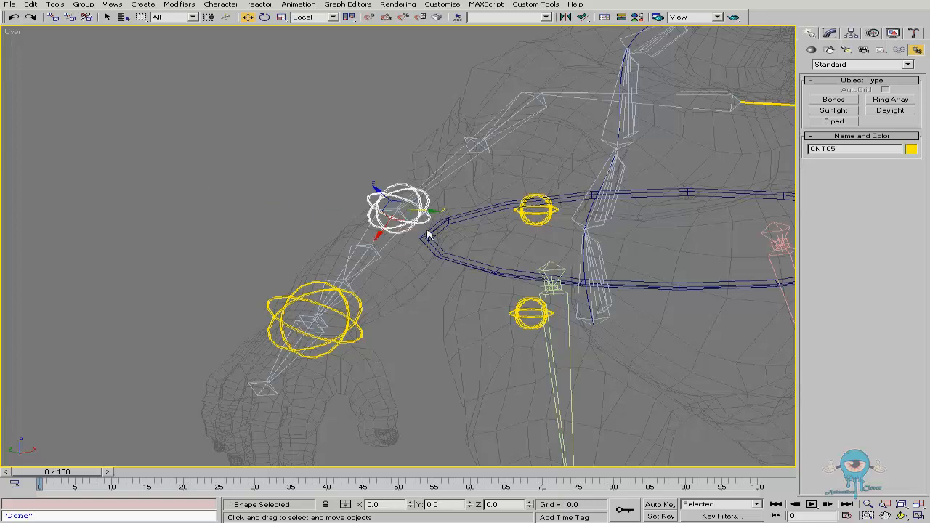
left_click(389, 245)
left_click(425, 219)
left_click_drag(429, 214, 243, 220)
- Try moving the elbow control CNT05 along its local Z axis
left_click_drag(209, 184, 191, 170)
right_click(191, 170)
middle_click_drag(350, 239, 325, 226, "alt")
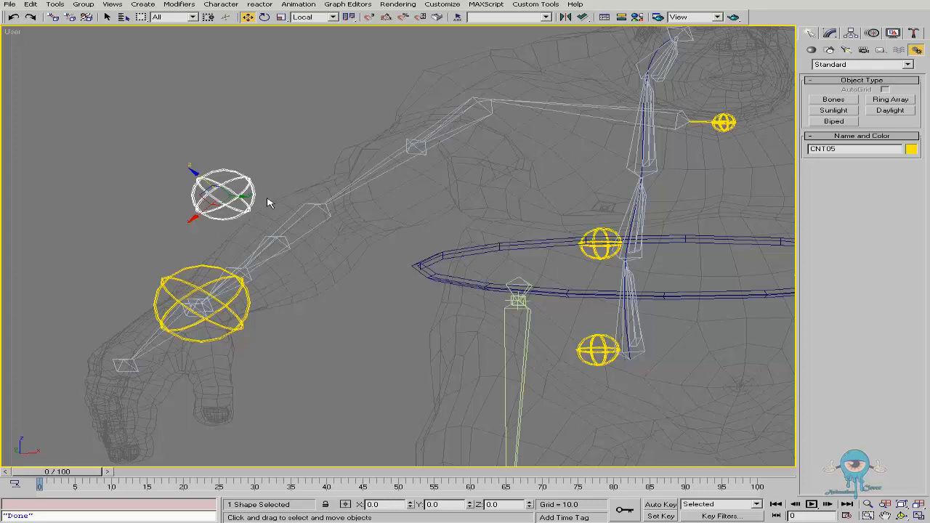
mouse_move(206, 177)
left_mouse_down()
mouse_move(215, 194)
mouse_move(160, 141)
mouse_move(249, 210)
mouse_move(151, 125)
mouse_move(253, 213)
mouse_move(210, 175)
left_mouse_up()
right_click(209, 174)
- Link the clavicle control Pin_CNT01 to the bone at the top of the spine, and the clavicle bone to the control
middle_click_drag(383, 254, 364, 220, "alt")
middle_click_drag(280, 202, 295, 174, "ctrl+alt")
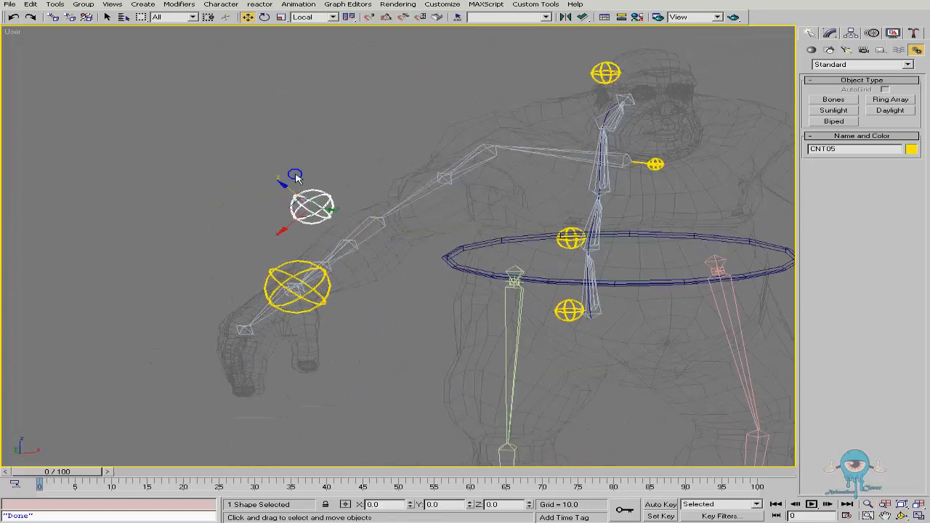
middle_click_drag(313, 211, 370, 232, "alt")
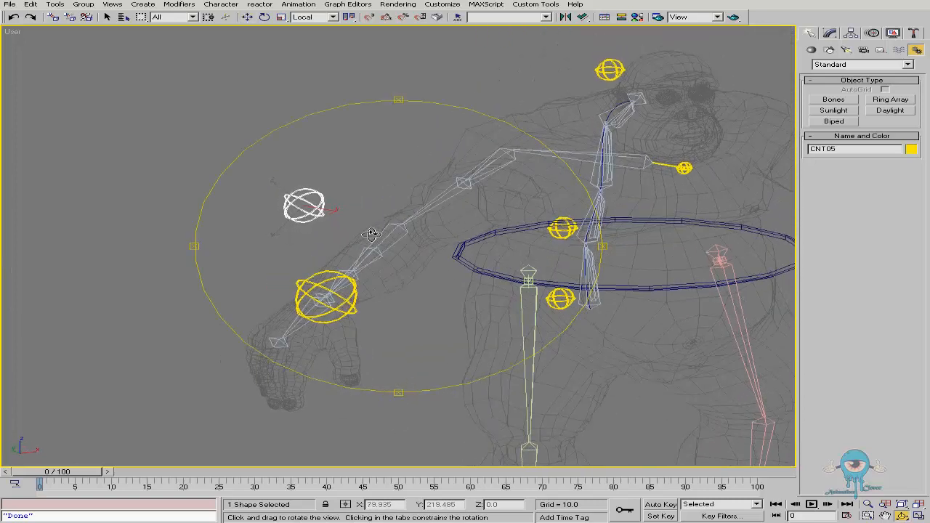
middle_click_drag(426, 248, 332, 268, "alt")
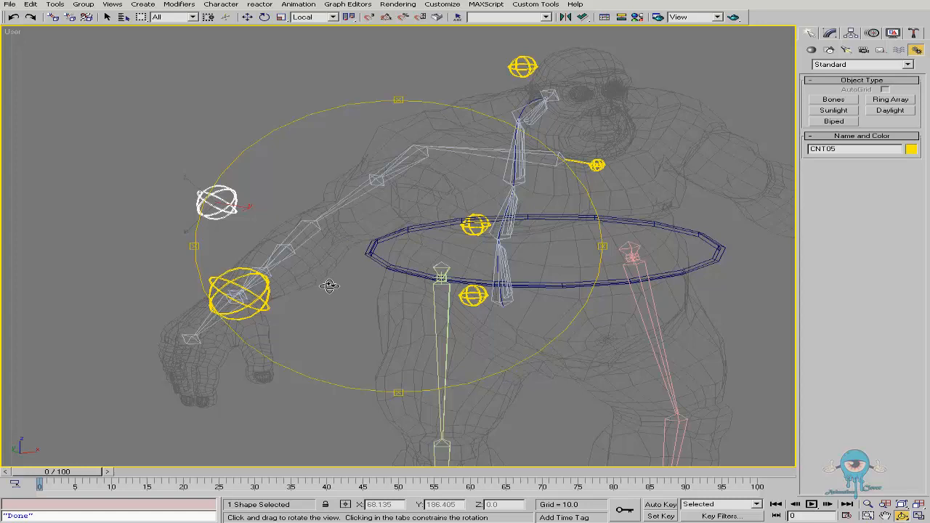
left_click(597, 165)
middle_click_drag(545, 228, 461, 200, "alt")
middle_click_drag(607, 192, 603, 90, "ctrl+alt")
middle_click_drag(474, 161, 483, 171, "alt")
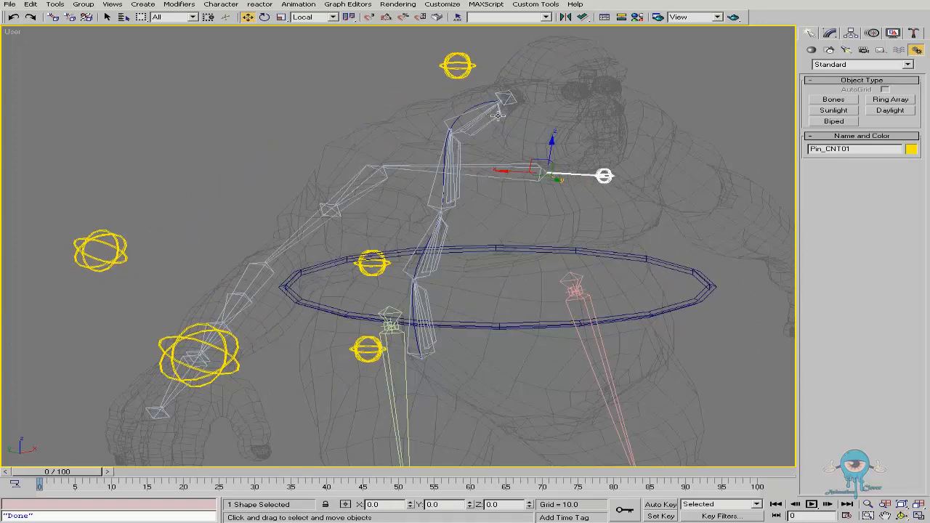
left_click(52, 17)
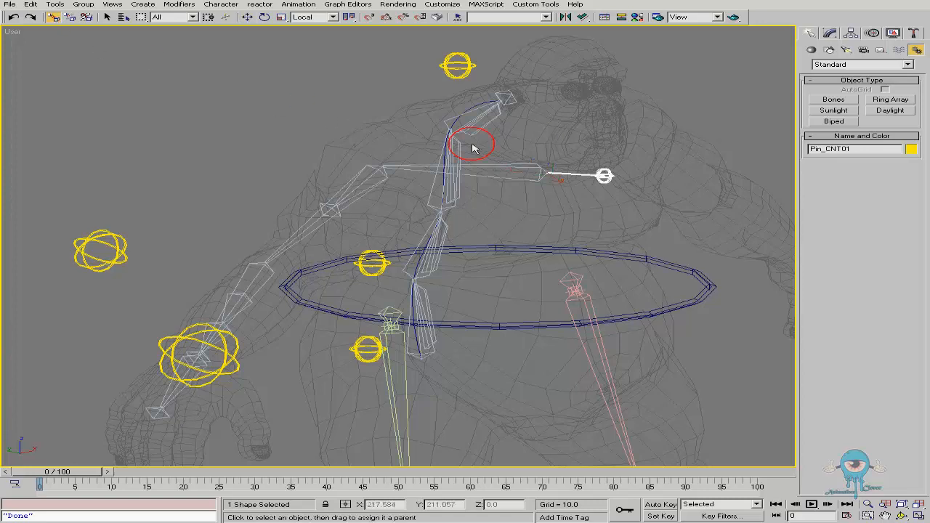
left_click_drag(485, 113, 495, 118)
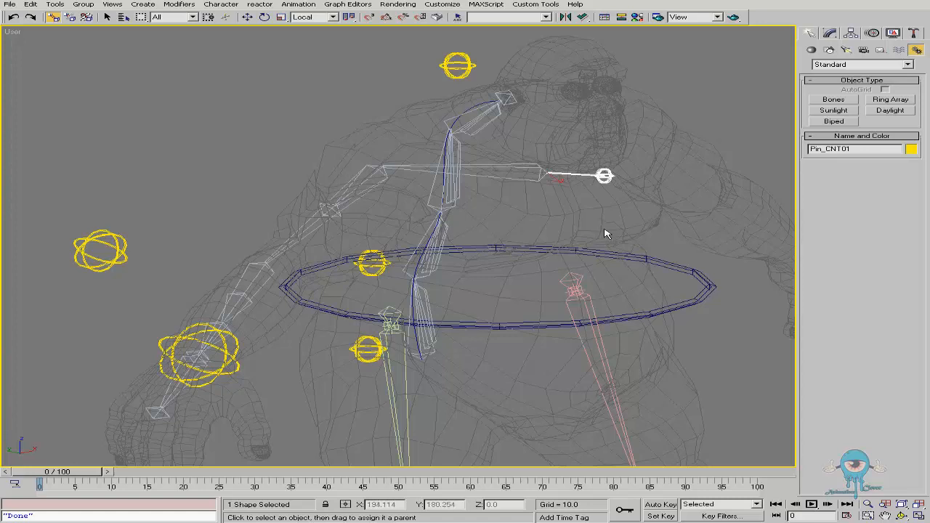
left_click_drag(608, 175, 611, 159)
left_click_drag(521, 102, 508, 98)
left_click_drag(523, 174, 608, 174)
- Try rotating the clavicle bone Bone06 and its control Pin_CNT01 to test their link
right_click(596, 184)
left_click(617, 206)
left_click(611, 178)
left_click(463, 168)
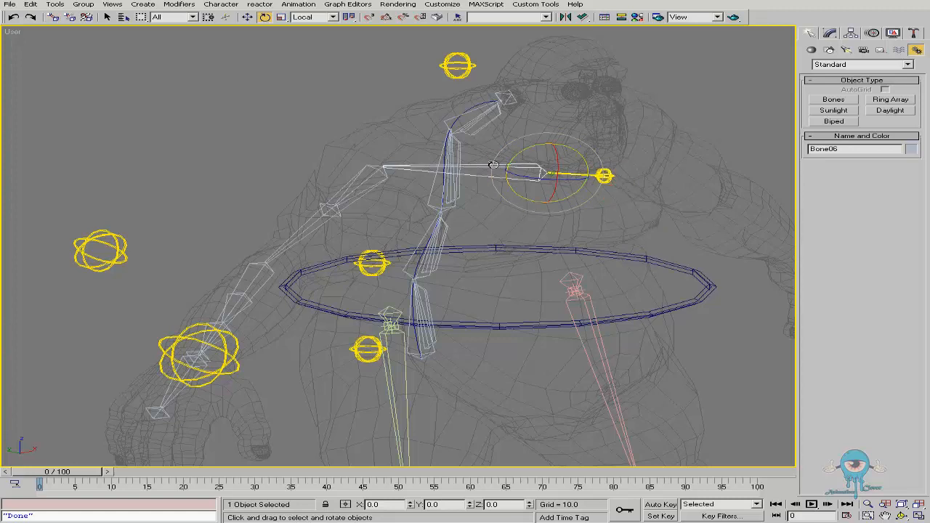
mouse_move(531, 149)
left_mouse_down()
mouse_move(517, 154)
mouse_move(541, 143)
left_mouse_up()
right_click(546, 140)
left_click(604, 176)
right_click(542, 142)
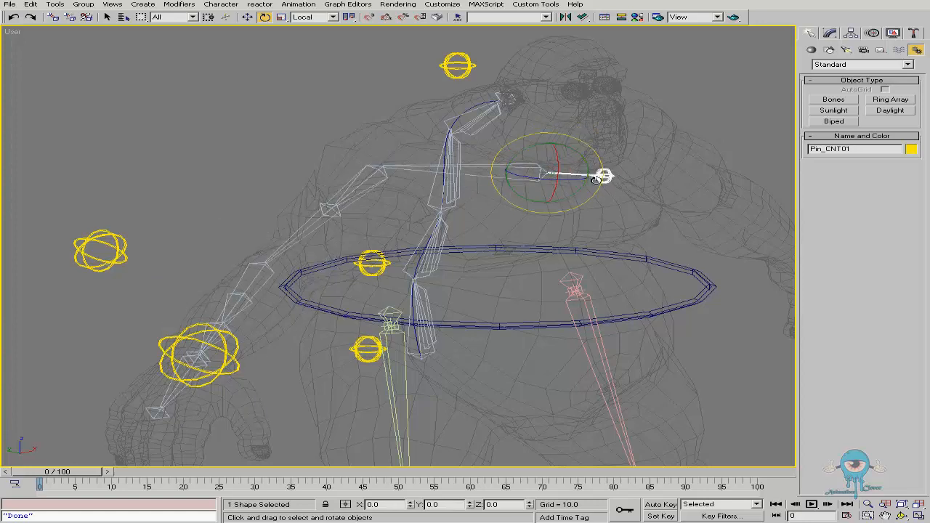
- Select the rig's control shapes with the selection filter limited to Shapes, and restore the filter to All
middle_click_drag(586, 180, 463, 202)
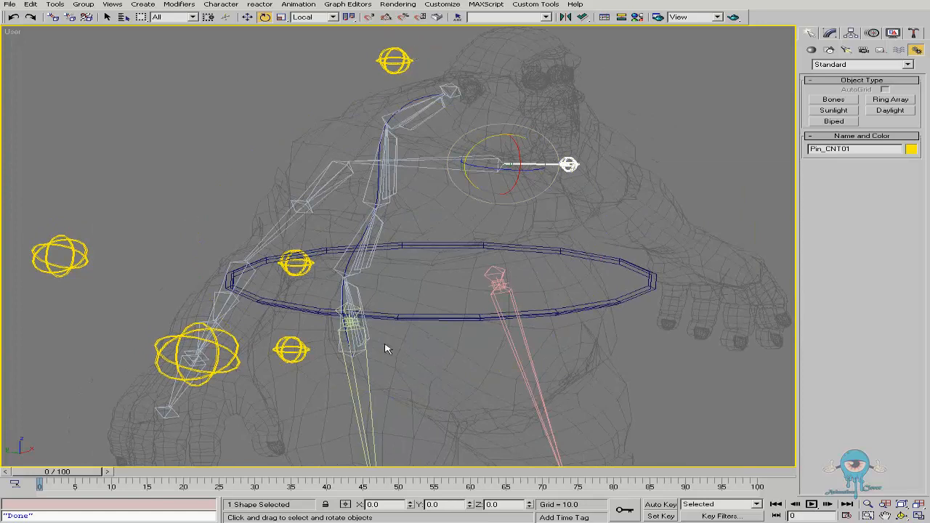
left_click(186, 18)
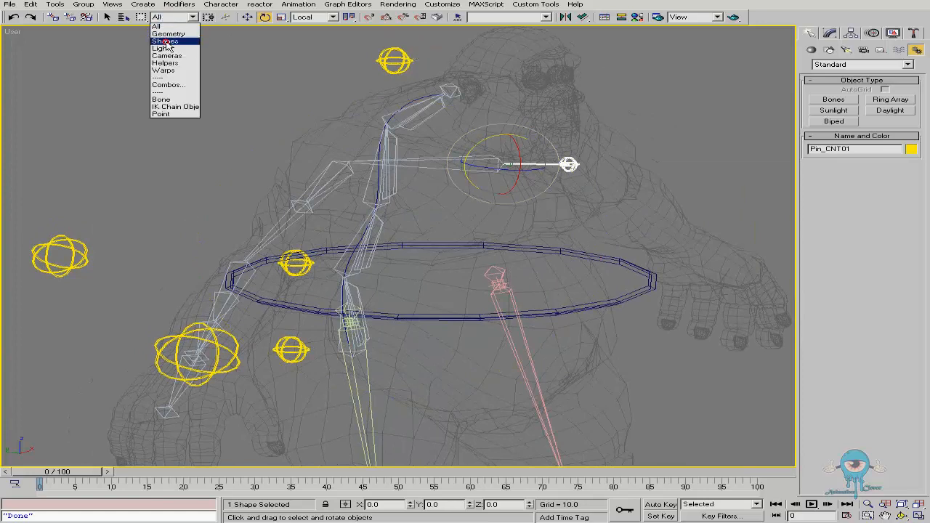
left_click(166, 39)
left_click_drag(681, 79, 29, 490)
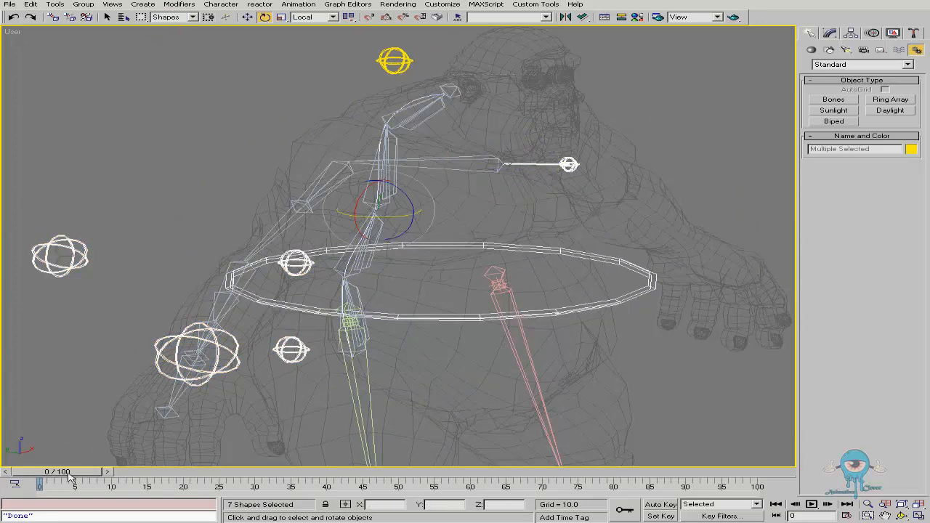
left_click(173, 19)
left_click(174, 31)
- Rotate the clavicle control Pin_CNT01 to test the arm, and undo the rotation
left_click(508, 165)
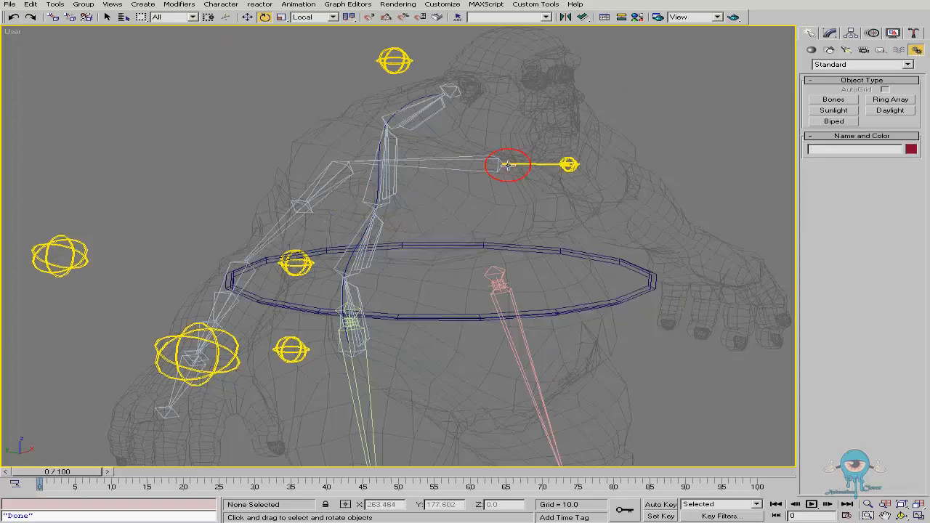
left_click(505, 164)
left_click(540, 164)
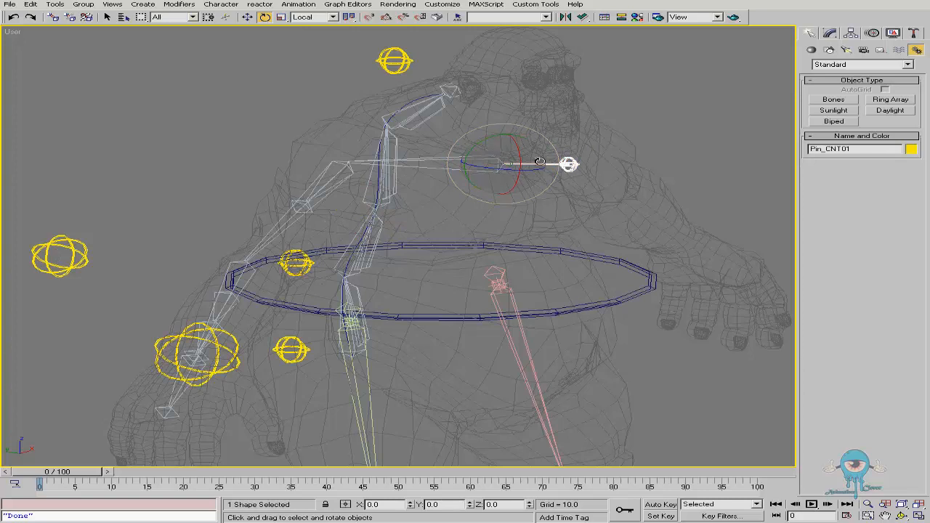
mouse_move(490, 140)
left_mouse_down()
mouse_move(492, 131)
mouse_move(455, 137)
mouse_move(492, 123)
left_mouse_up()
key("ctrl+z")
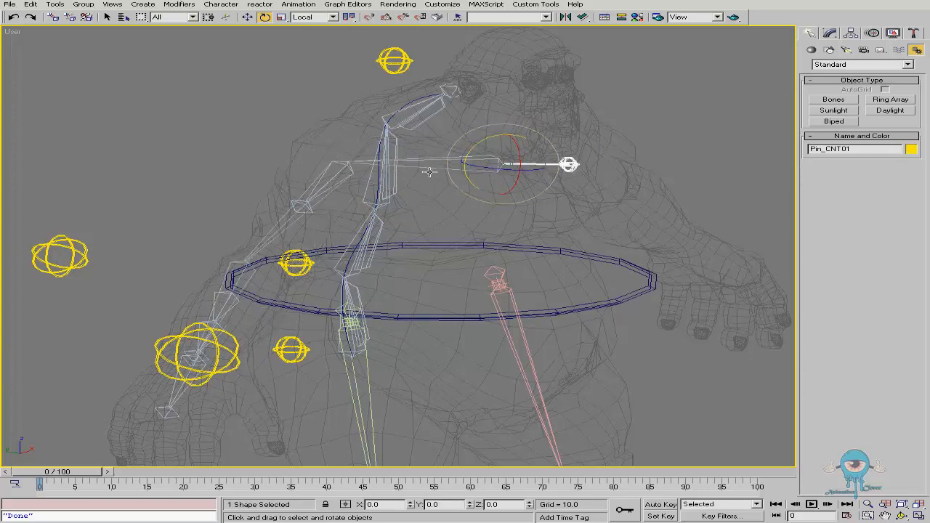
- Link the elbow control CNT05 and the wrist control together to the waist circle control Circle01
middle_click_drag(457, 208, 422, 211, "alt")
middle_click_drag(353, 227, 473, 160)
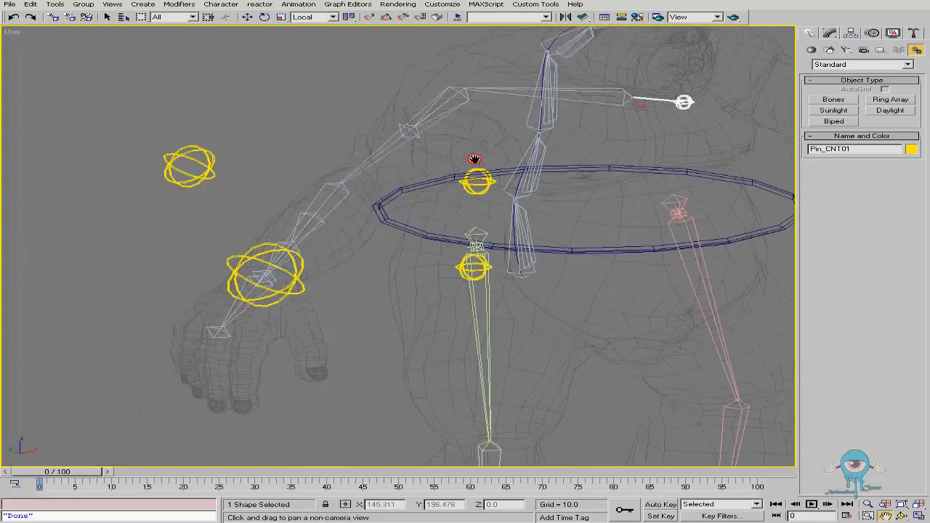
left_click(205, 167)
scroll(317, 181, "down", 5)
middle_click_drag(347, 199, 281, 211)
mouse_move(280, 212)
middle_mouse_down("alt")
mouse_move(322, 208)
mouse_move(285, 217)
middle_mouse_up("alt")
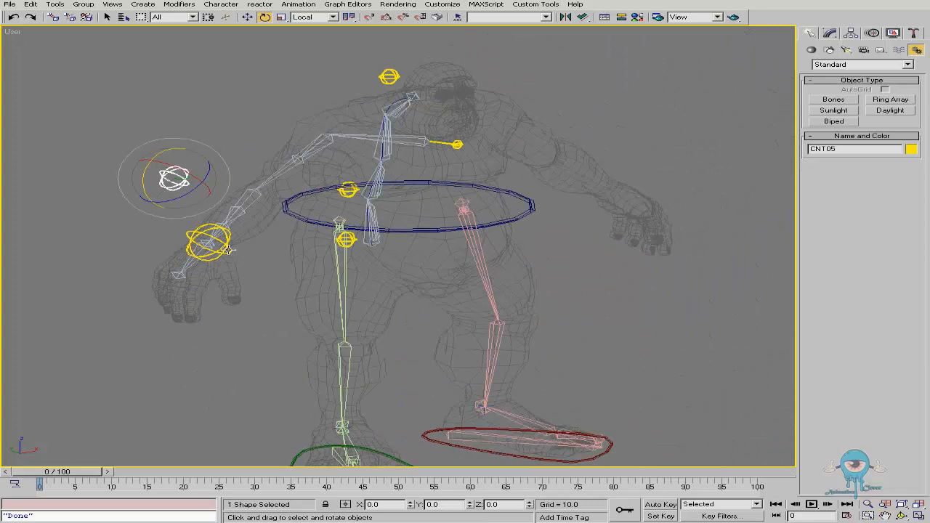
left_click(230, 251, "ctrl")
right_click(291, 242)
left_click(304, 247)
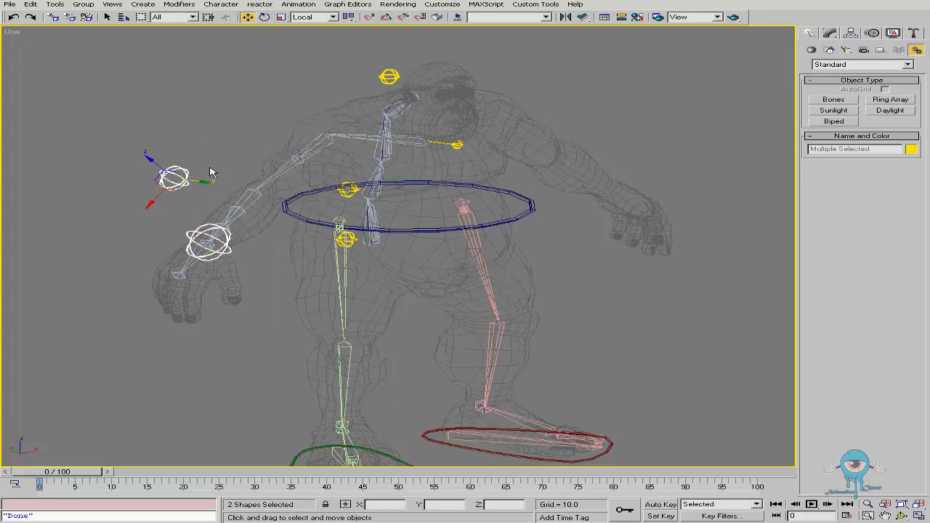
left_click(55, 18)
left_click_drag(178, 177, 297, 215)
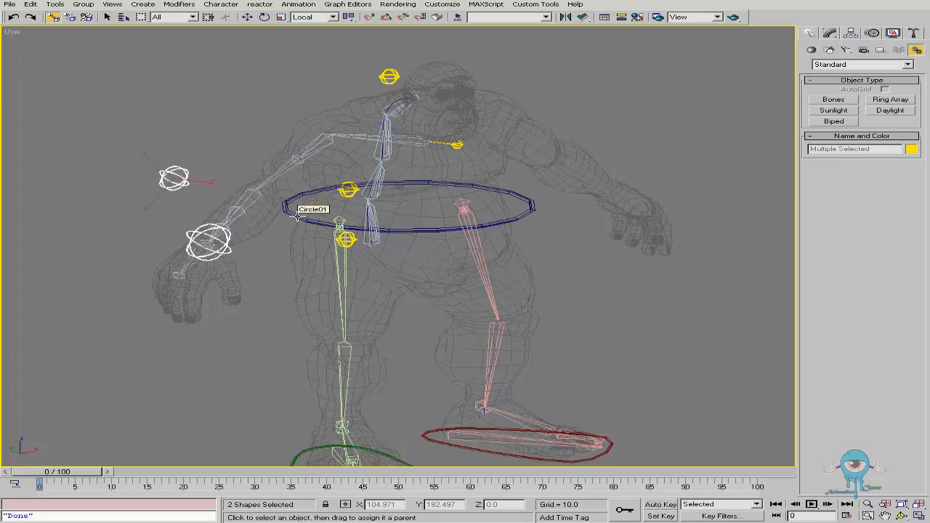
- Try moving the waist circle Circle01 to test how the linked arm controls follow it
left_click(297, 215)
right_click(301, 214)
left_click(327, 225)
left_click_drag(402, 189, 430, 190)
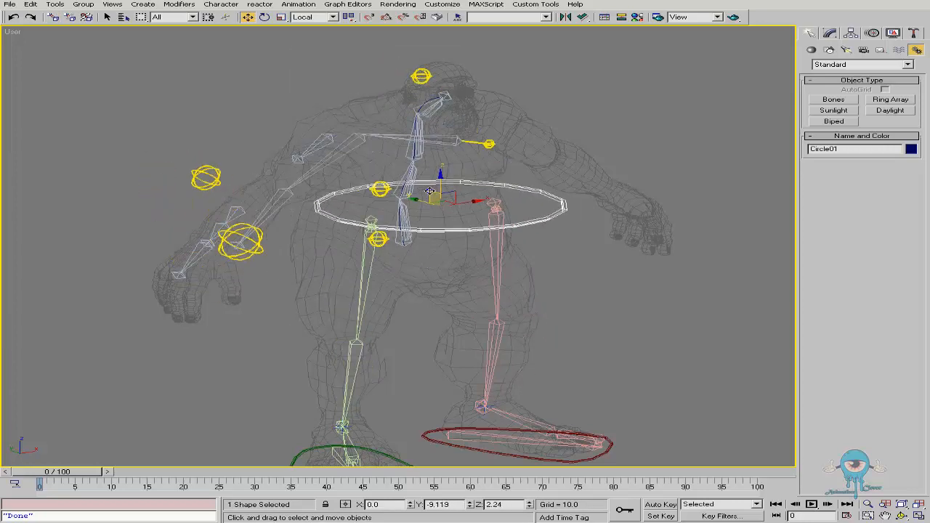
right_click(430, 190)
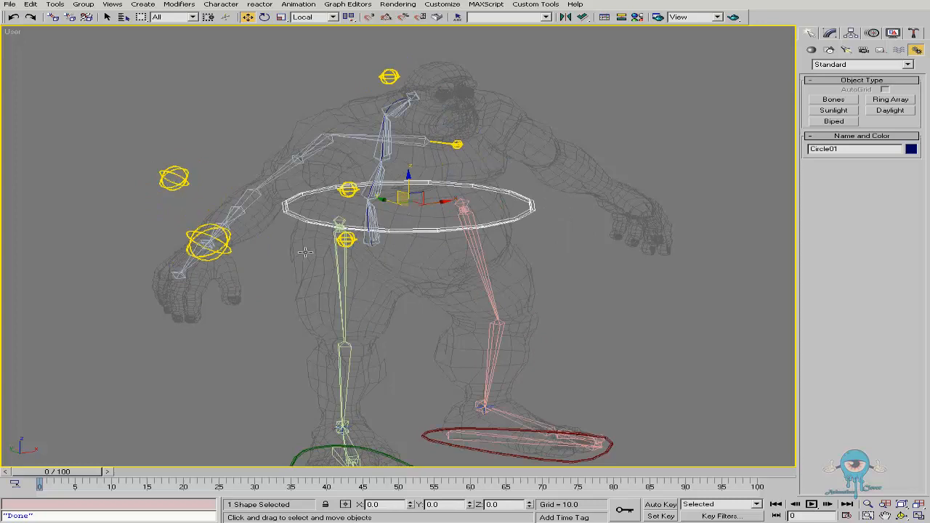
- Link the shoulder twist bone Bone32 to the upper arm bone
middle_click_drag(305, 252, 280, 241, "alt")
middle_click_drag(186, 191, 186, 164, "ctrl+alt")
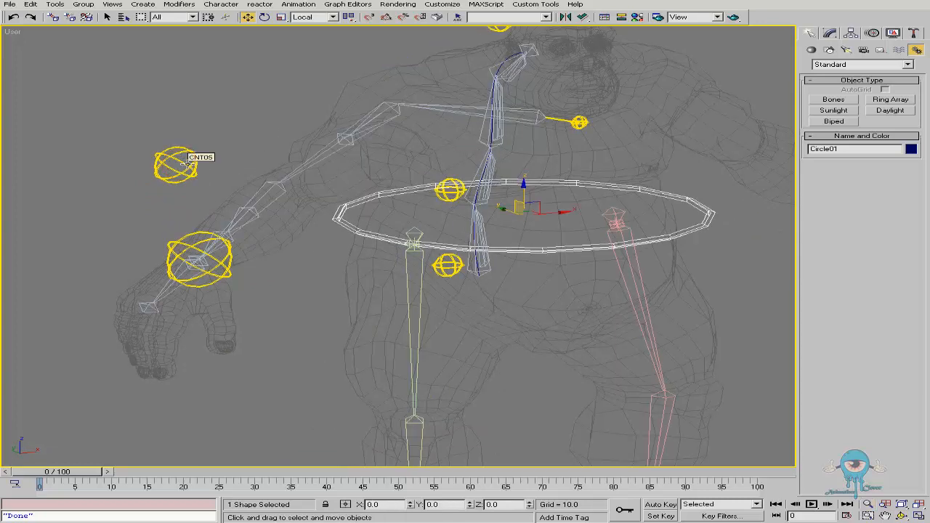
middle_click_drag(439, 241, 454, 234)
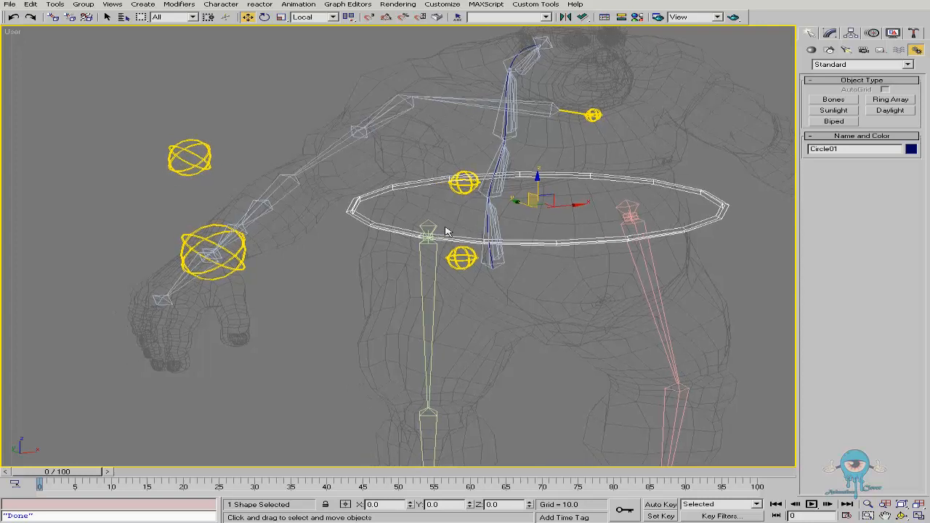
middle_click_drag(408, 176, 389, 185)
middle_click_drag(349, 112, 390, 85, "ctrl+alt")
left_click(377, 108)
mouse_move(393, 155)
middle_mouse_down("alt")
mouse_move(412, 164)
mouse_move(397, 160)
mouse_move(402, 166)
middle_mouse_up("alt")
key("w")
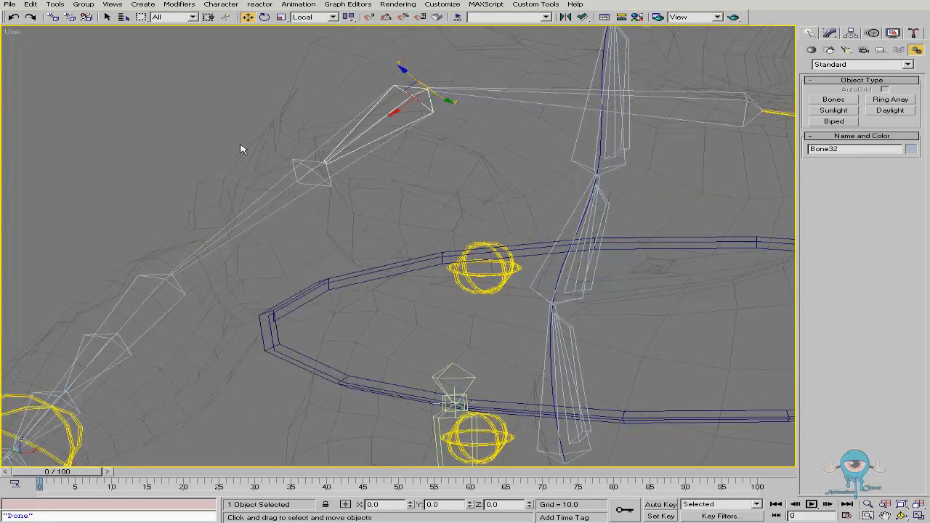
left_click(54, 17)
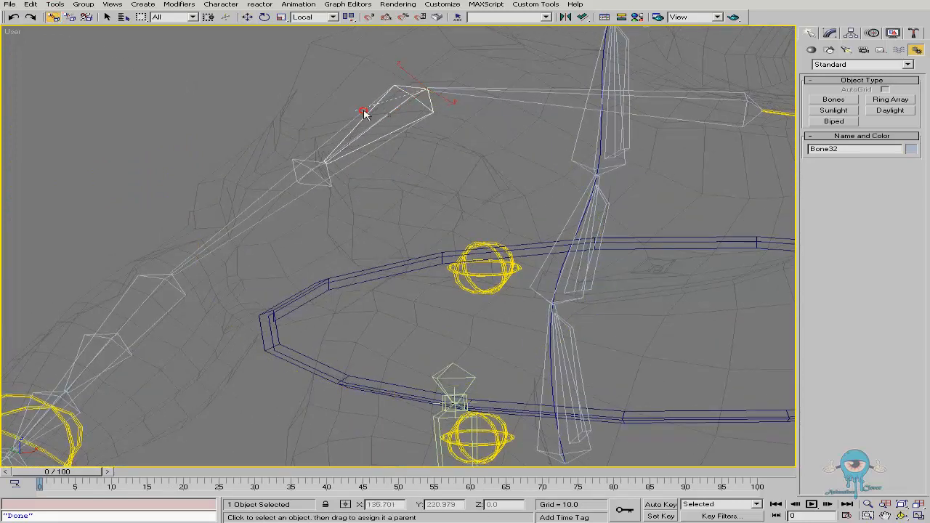
left_click_drag(272, 192, 272, 192)
- Select the two small twist bones along the forearm and link them to the forearm bone
middle_click_drag(279, 251, 467, 141)
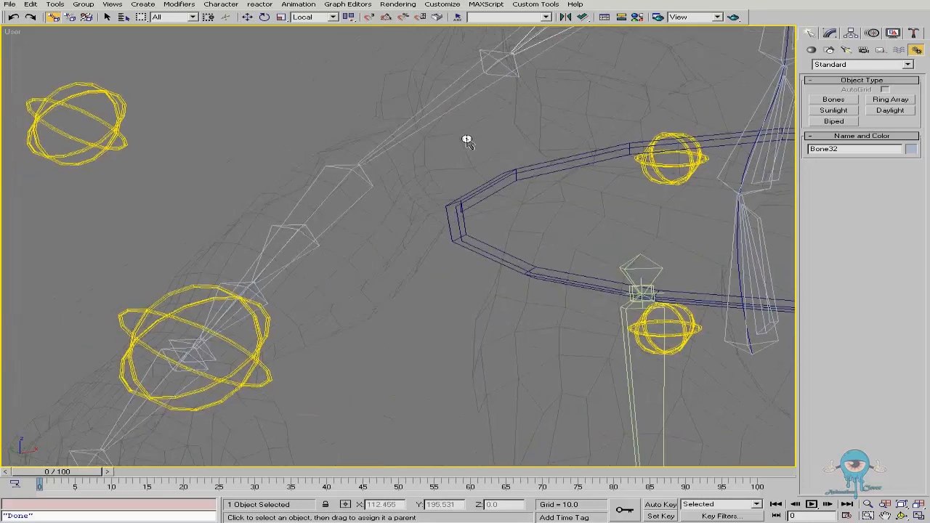
left_click(245, 282)
left_click(285, 233, "ctrl")
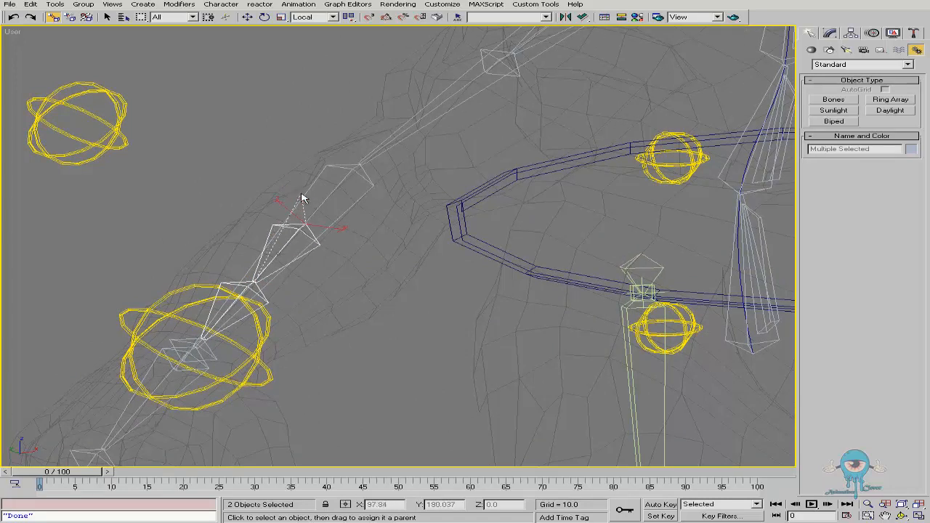
middle_click_drag(395, 242, 414, 206)
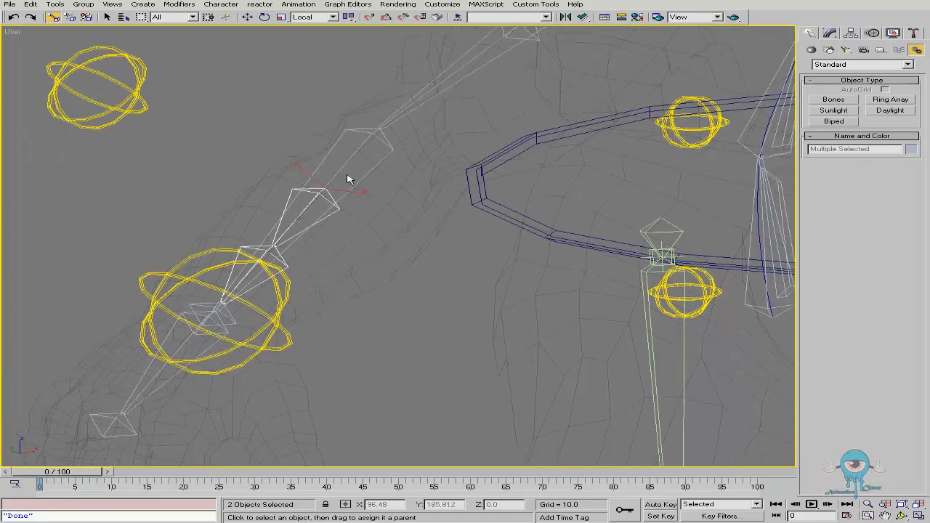
- Try moving the waist circle Circle01 to test whether the shoulder and forearm twist bones follow the arm
right_click(373, 225)
left_click(401, 236)
mouse_move(370, 246)
middle_mouse_down("alt")
mouse_move(346, 243)
mouse_move(363, 245)
middle_mouse_up("alt")
scroll(364, 222, "down", 3)
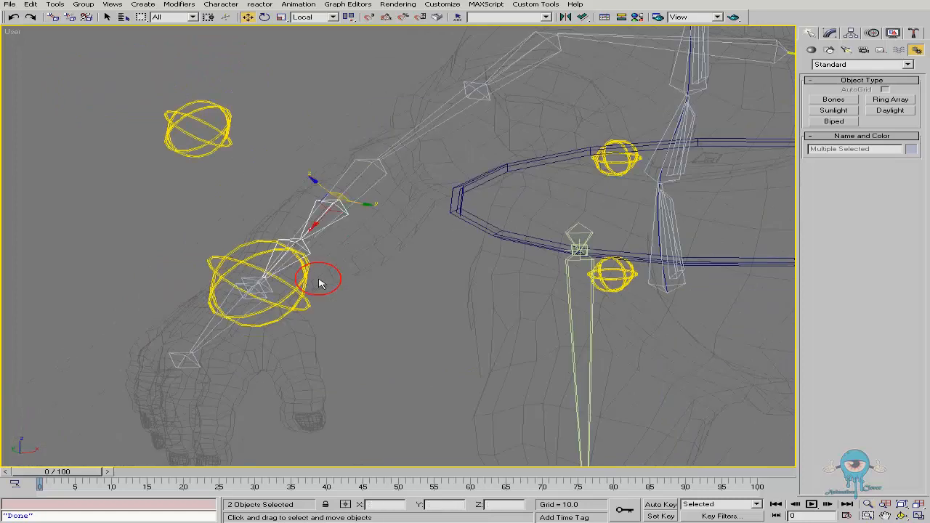
middle_click_drag(461, 226, 319, 241)
scroll(320, 229, "down", 3)
left_click(338, 240)
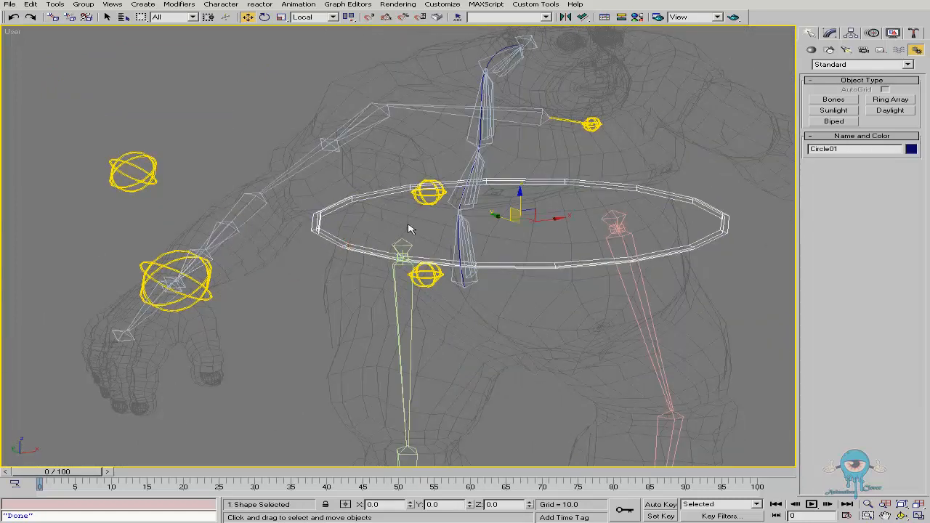
left_click_drag(512, 210, 558, 249)
right_click(558, 250)
- Link the hand bone Bone10 to the wrist control
key("alt+z")
left_click_drag(105, 302, 137, 266)
right_click(222, 279)
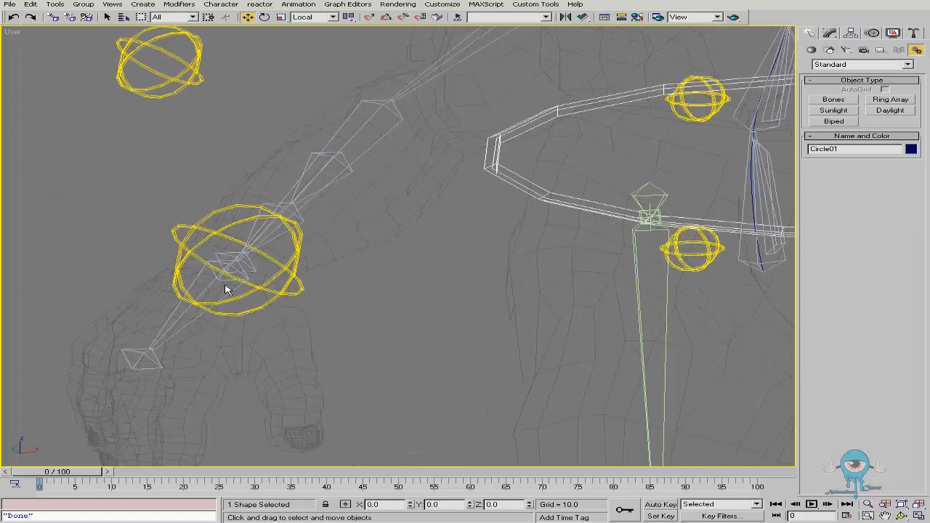
left_click(210, 289)
key("z")
left_click(52, 18)
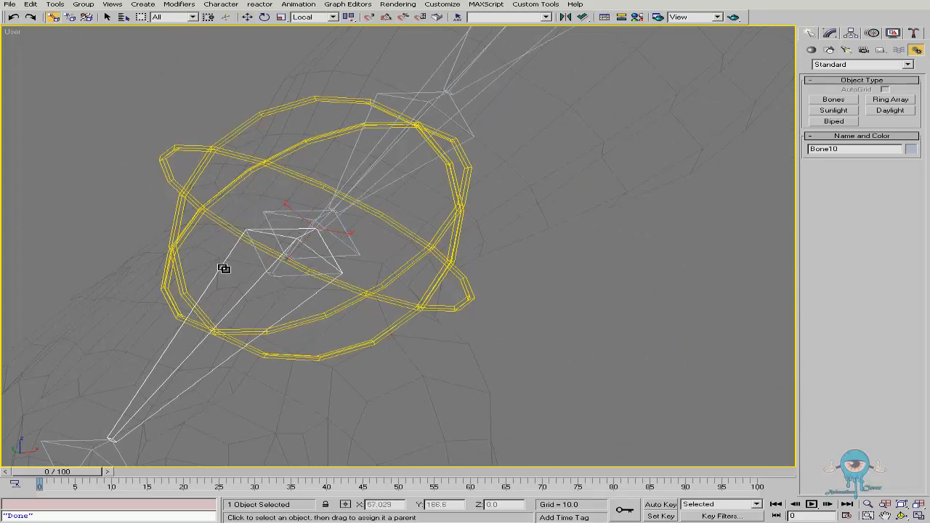
left_click_drag(261, 258, 344, 347)
- Select the forearm bone Bone08 and the wrist end bone Bone09 to examine the chain around the wrist
scroll(384, 280, "down", 5)
middle_click_drag(383, 281, 271, 278)
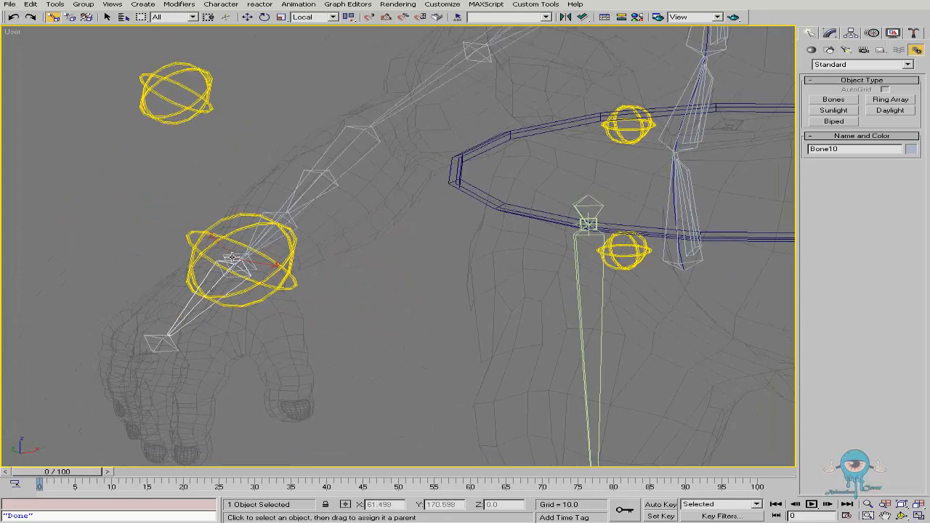
left_click(356, 167)
scroll(235, 273, "up", 5)
middle_click_drag(236, 273, 273, 277)
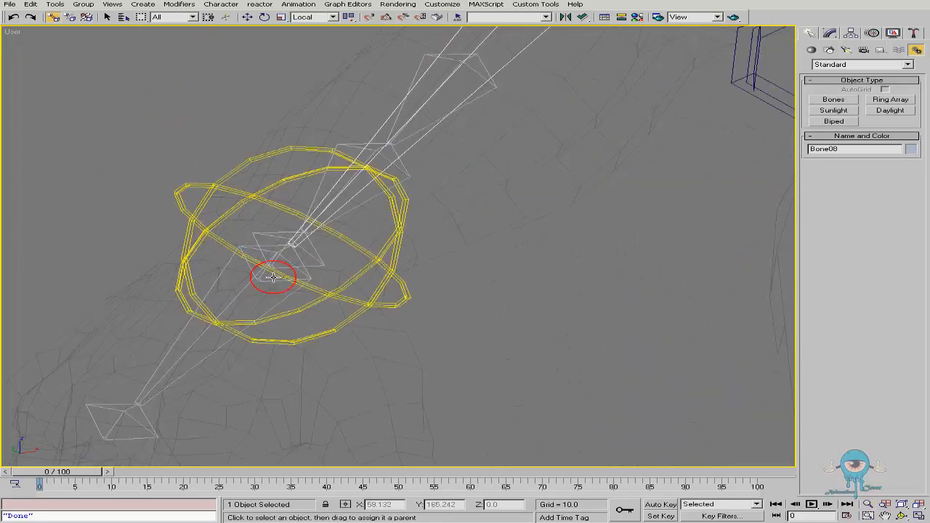
scroll(458, 145, "down", 3)
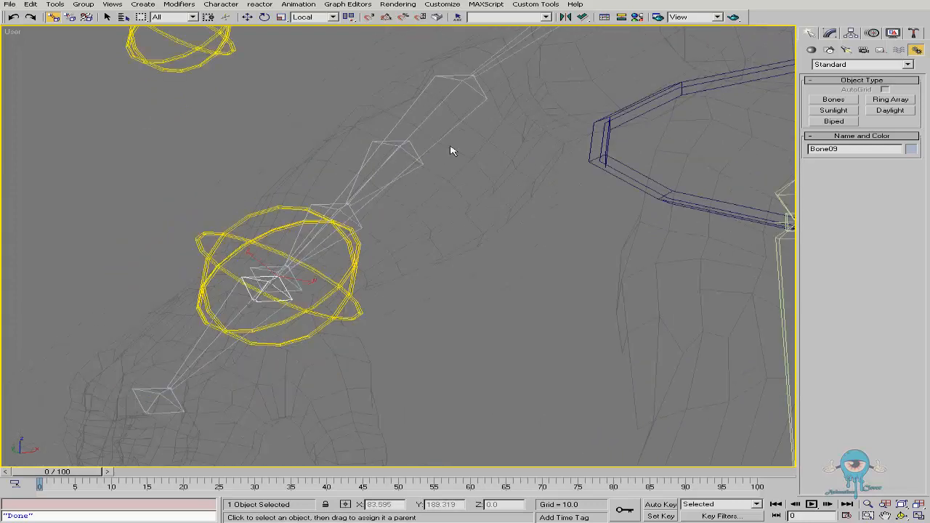
left_click(444, 135)
middle_click_drag(338, 276, 316, 258)
scroll(372, 218, "down", 2)
middle_click_drag(423, 225, 306, 252)
scroll(316, 251, "down", 2)
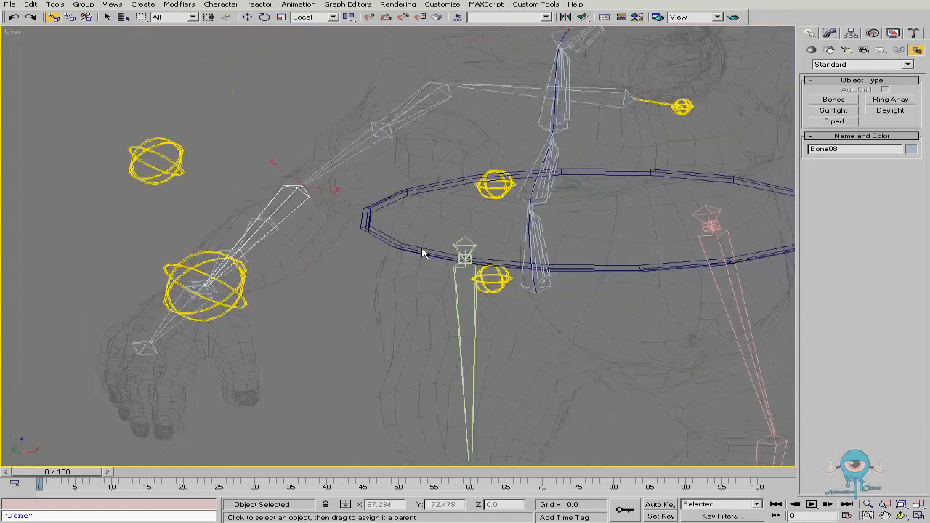
- Try moving the waist circle Circle01 to test that the whole arm rig, including the hand bone, holds together
left_click(418, 250)
right_click(348, 243)
left_click(374, 259)
middle_click_drag(386, 265, 246, 265)
scroll(417, 260, "down", 3)
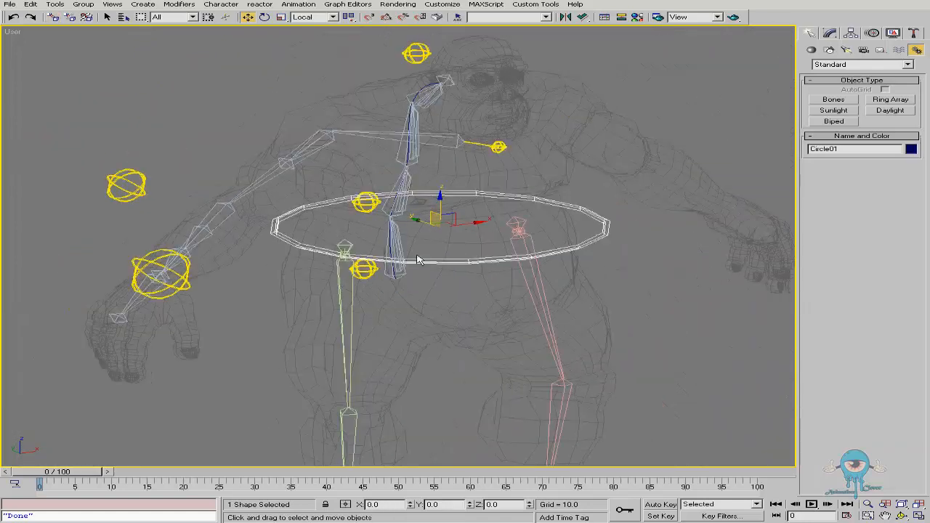
left_click_drag(435, 212, 463, 283)
right_click(463, 283)
key("ctrl+r")
mouse_move(356, 231)
left_mouse_down()
mouse_move(430, 225)
mouse_move(357, 228)
left_mouse_up()
middle_click_drag(392, 156, 376, 238, "alt")
middle_click_drag(376, 237, 378, 237)
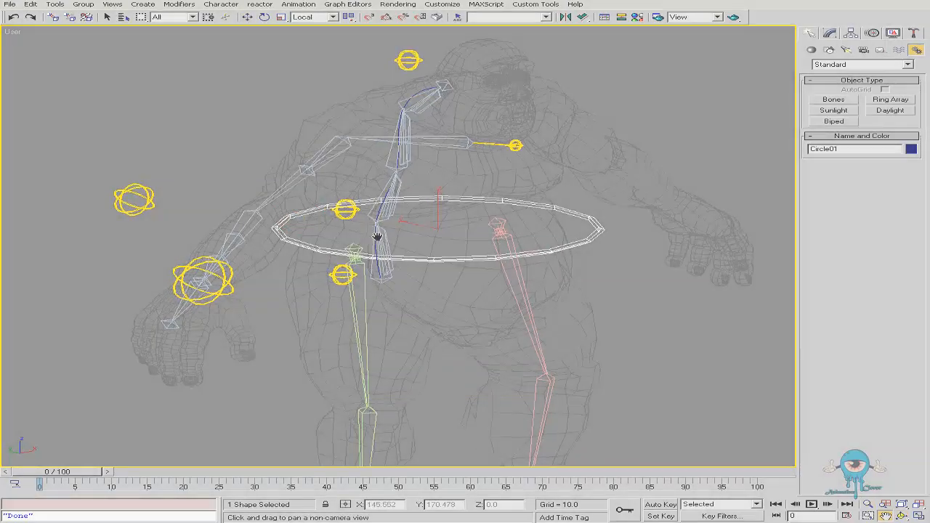